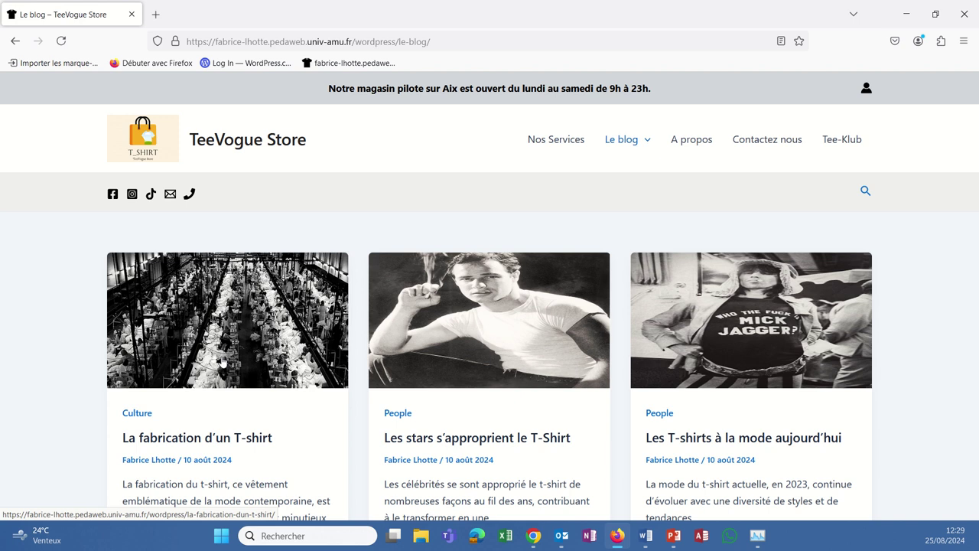
Step: Switch to Chrome and install and activate the Smash Balloon Social Photo Feed plugin in WordPress
left_click(532, 537)
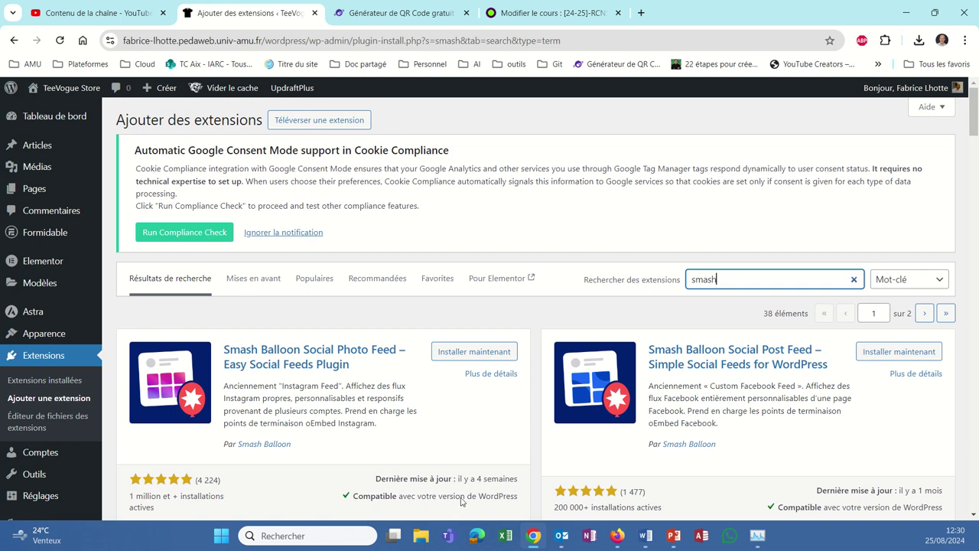
left_click(457, 355)
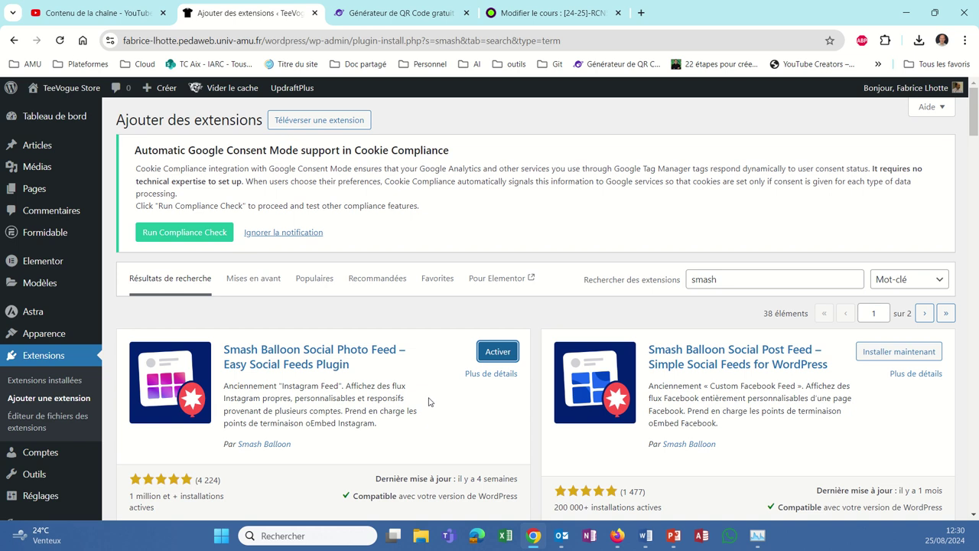
left_click(503, 355)
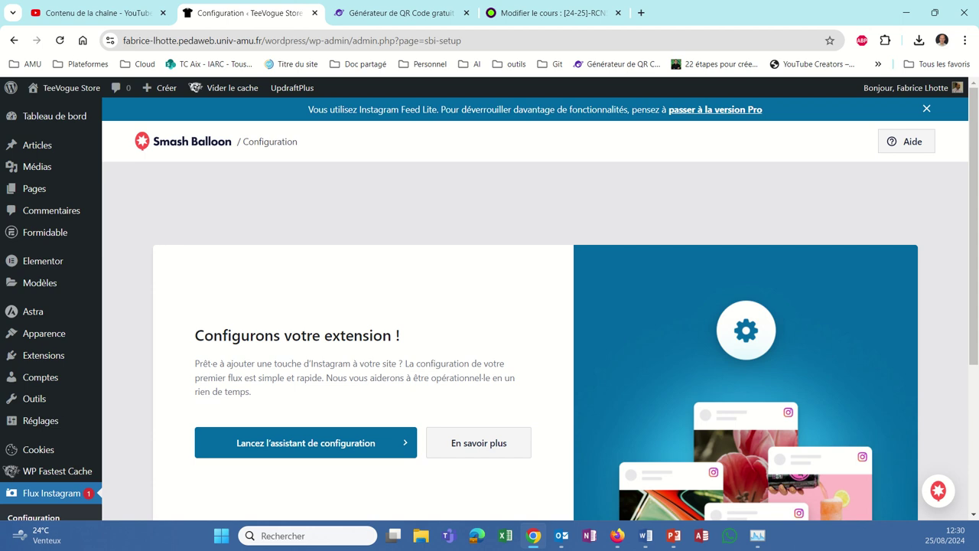
Step: Launch the Smash Balloon configuration assistant and add an Instagram account with the Basic source type
scroll(309, 271, "down", 3)
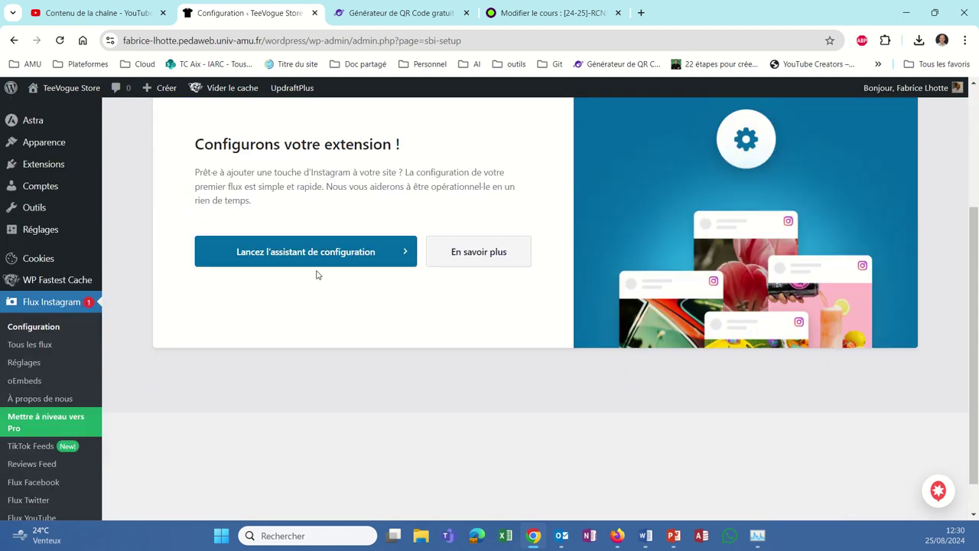
left_click(336, 257)
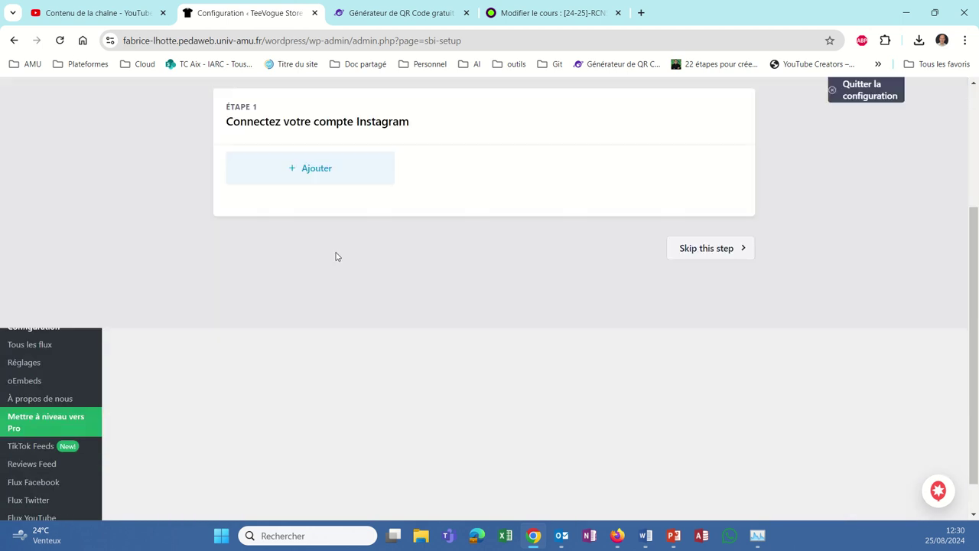
left_click(317, 170)
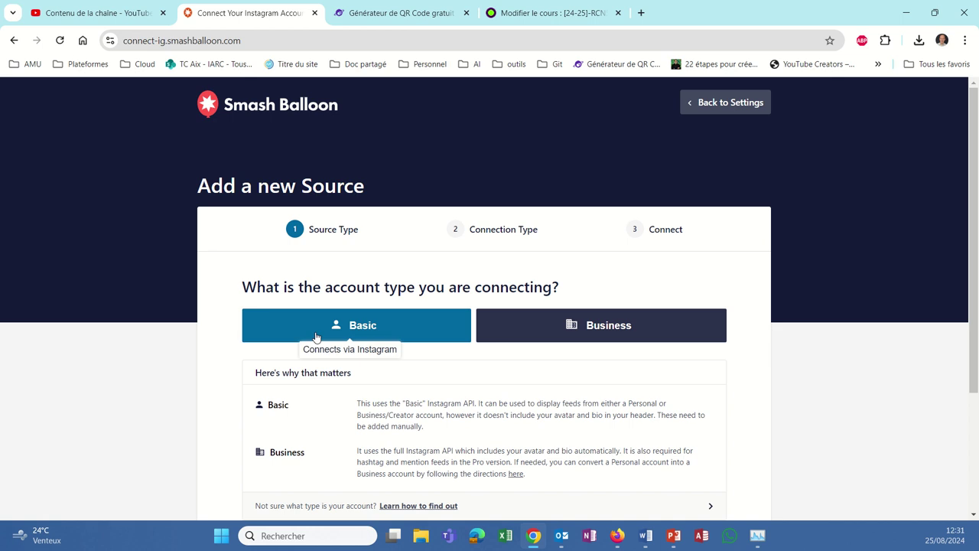
scroll(330, 360, "down", 2)
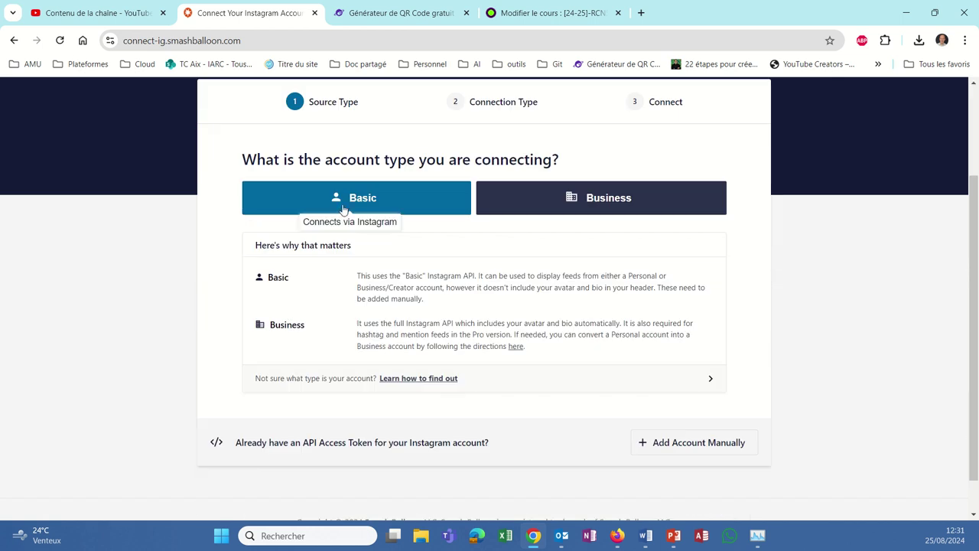
left_click(344, 205)
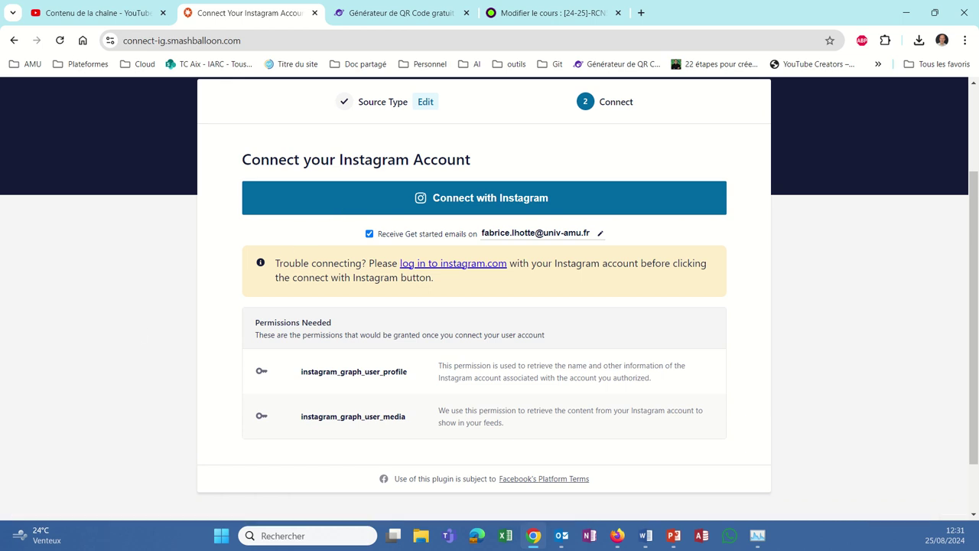
Step: Connect with Instagram, allowing all cookies and continuing with the suggested account
left_click(460, 197)
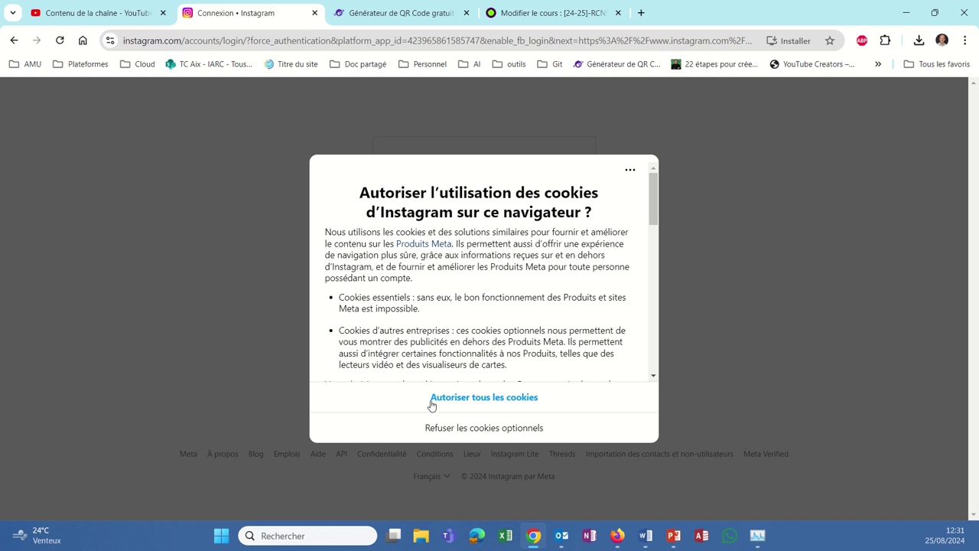
left_click(462, 398)
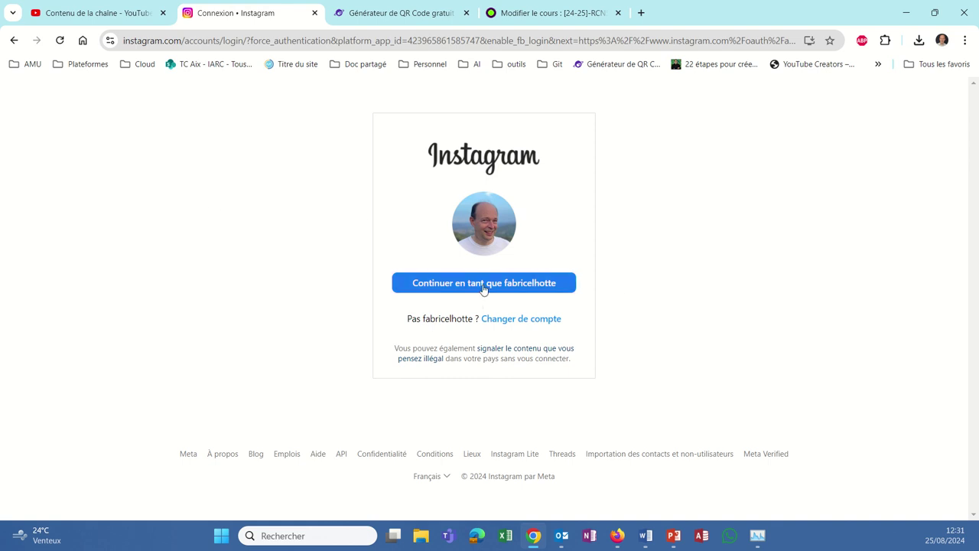
left_click(484, 288)
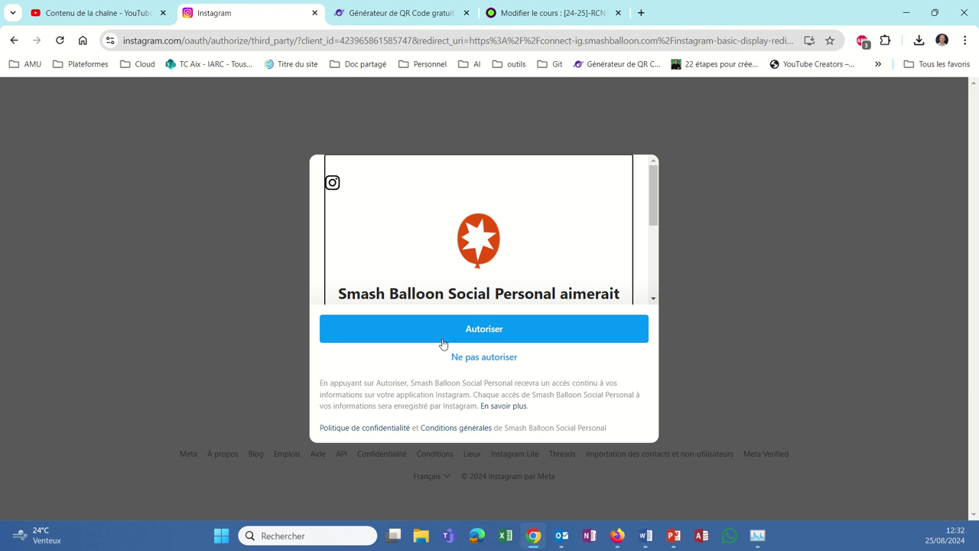
Step: Authorize Smash Balloon Social Personal to access the Instagram profile and content, and confirm ownership of the site's domain
scroll(429, 272, "down", 2)
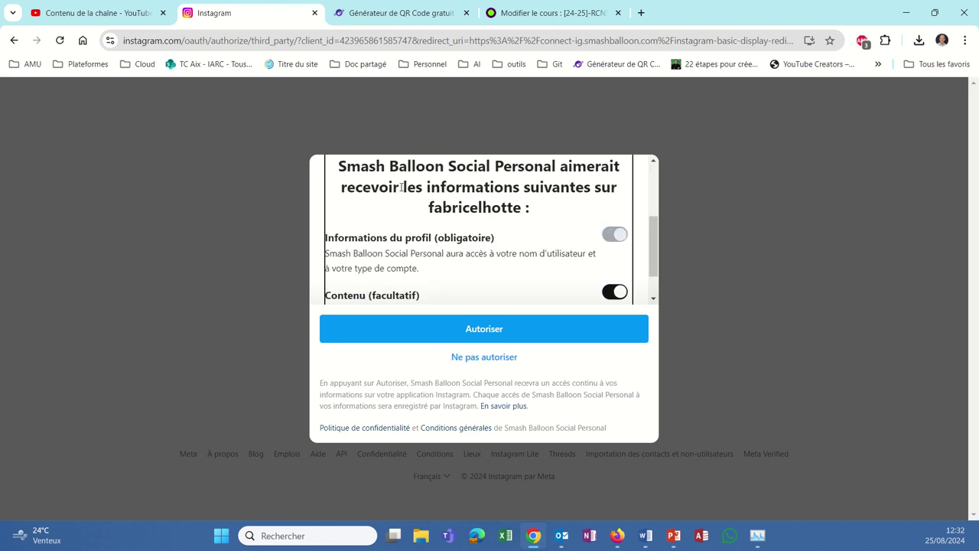
left_click(500, 329)
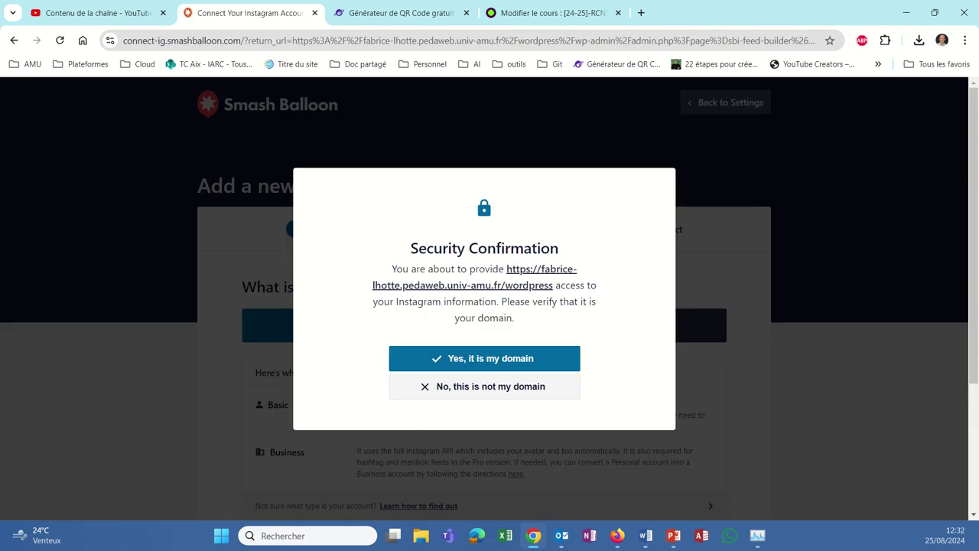
left_click(481, 359)
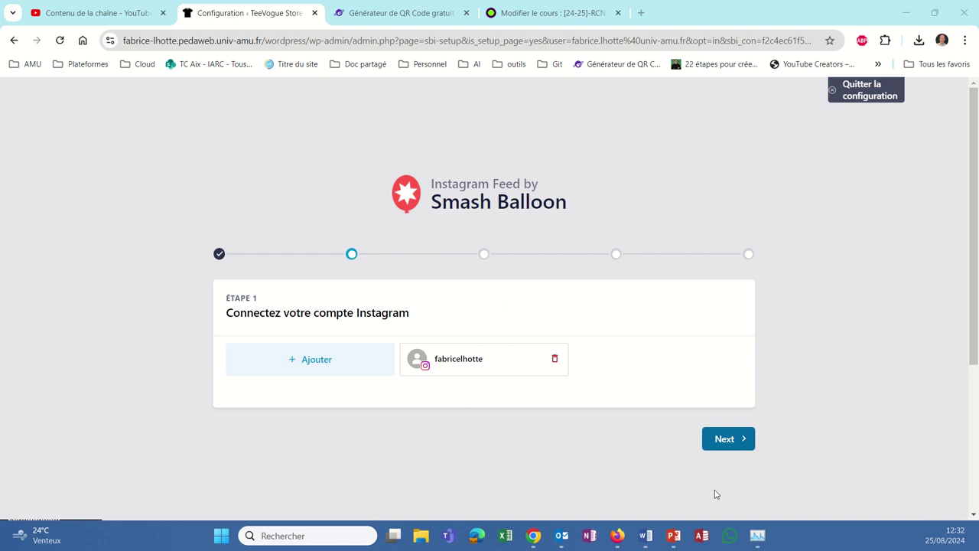
Step: Continue past the account connection and accept the default feature selection, leaving the Pro features off
left_click(723, 439)
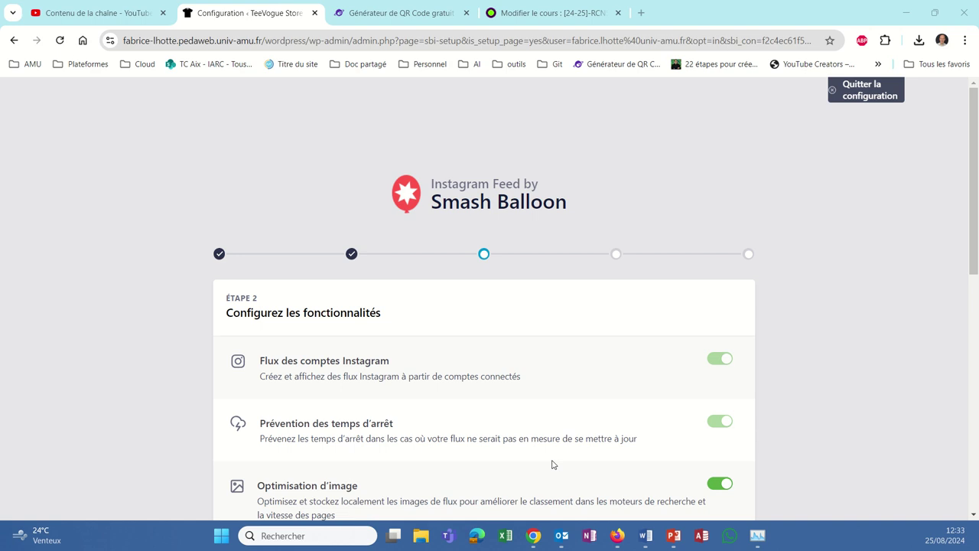
scroll(402, 415, "down", 1)
scroll(401, 415, "down", 3)
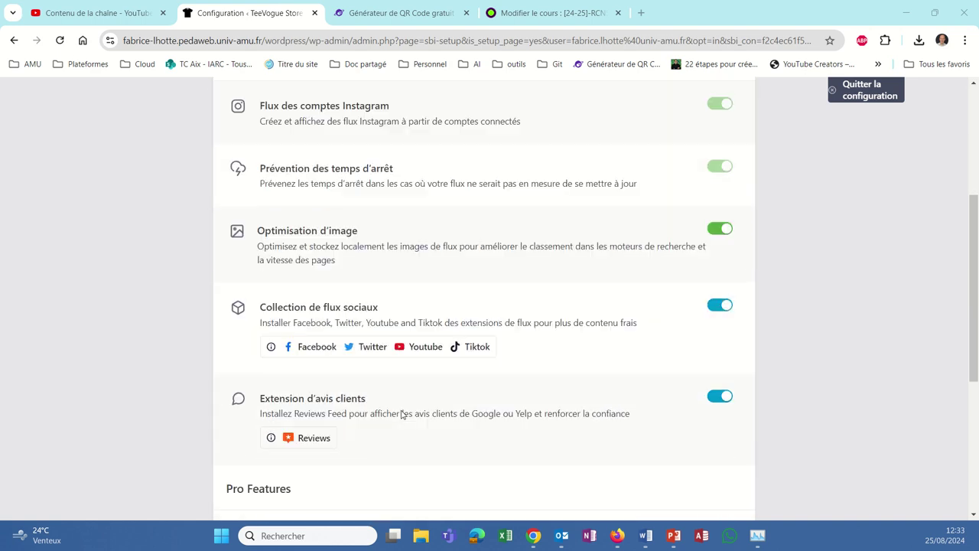
scroll(402, 415, "down", 3)
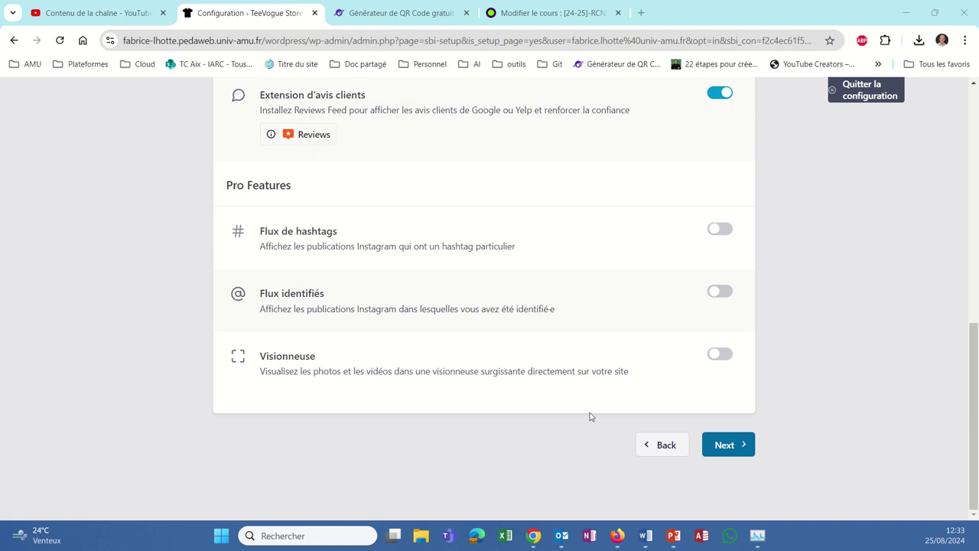
left_click(729, 451)
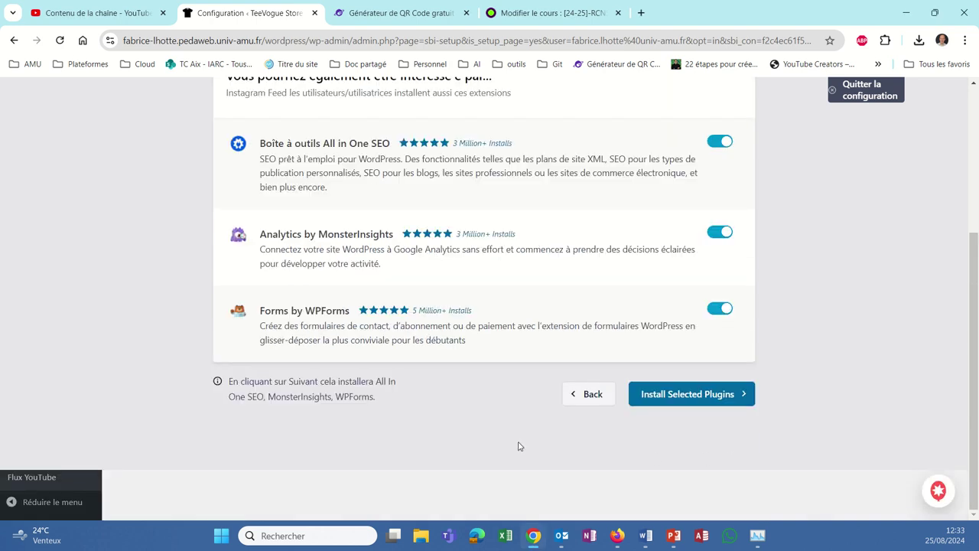
Step: Install the suggested plugins All in One SEO, MonsterInsights and WPForms from the setup assistant
scroll(356, 374, "up", 3)
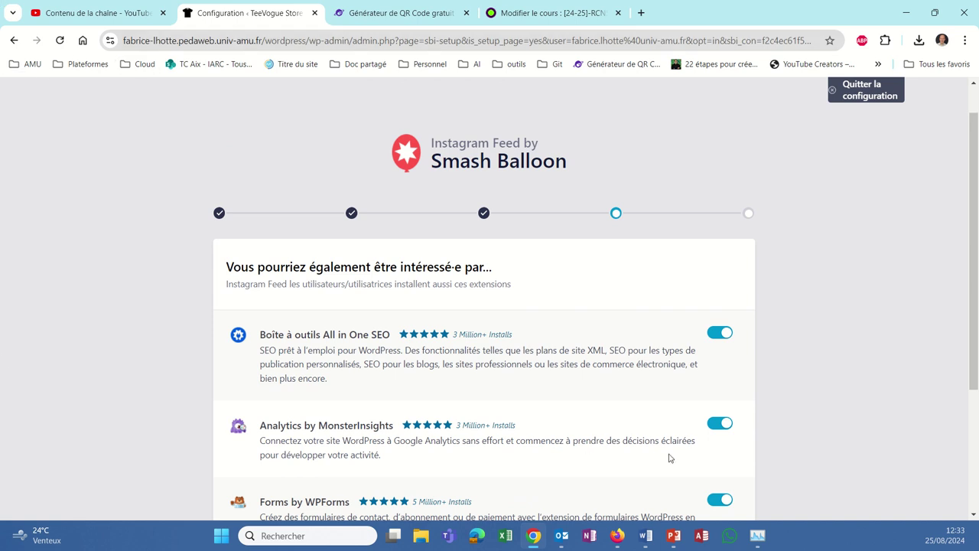
scroll(241, 484, "down", 1)
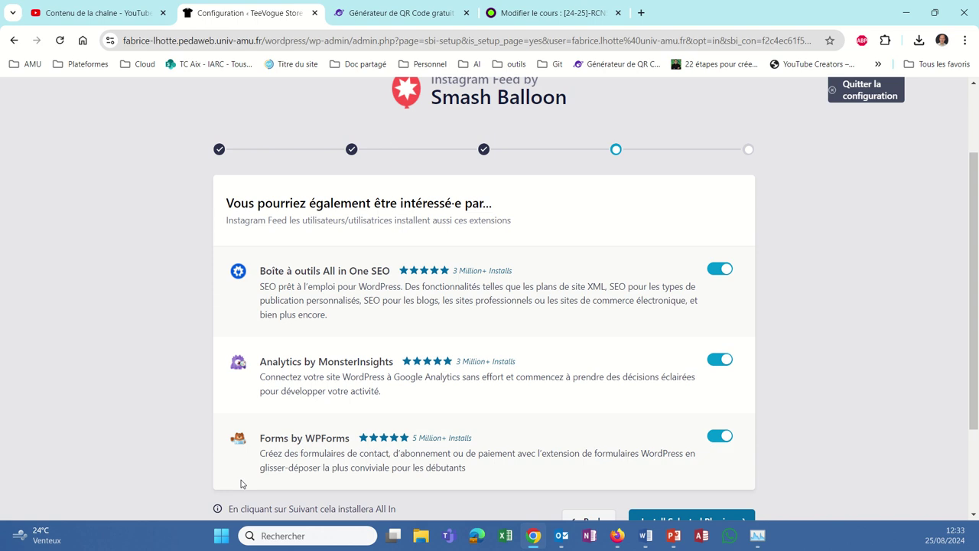
scroll(241, 484, "down", 2)
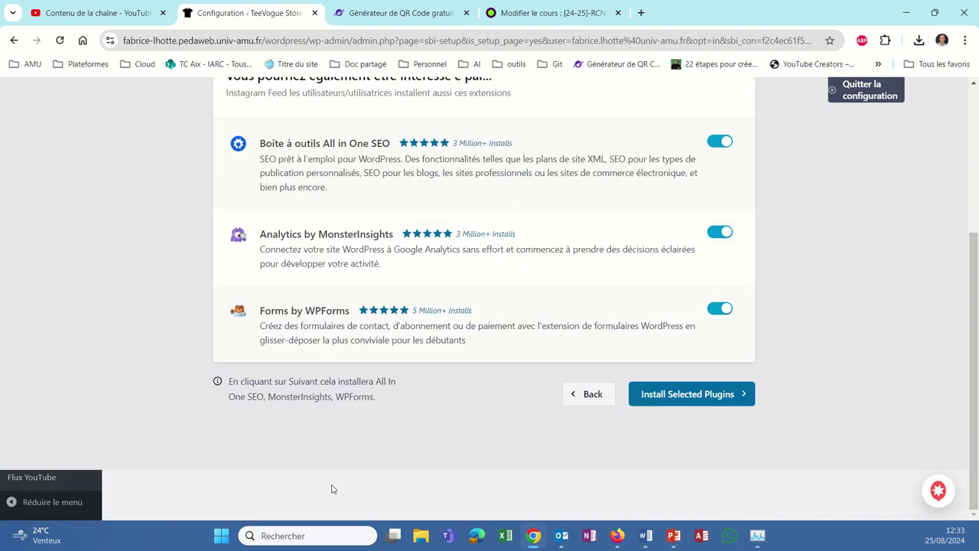
left_click(686, 398)
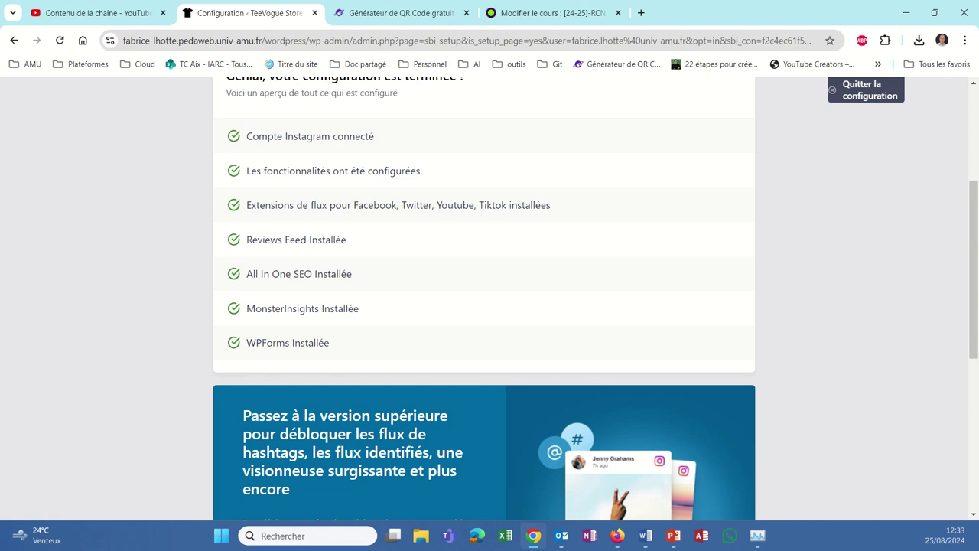
Step: Complete the setup without upgrading to Pro and open the Flux Instagram feed overview
scroll(484, 298, "down", 5)
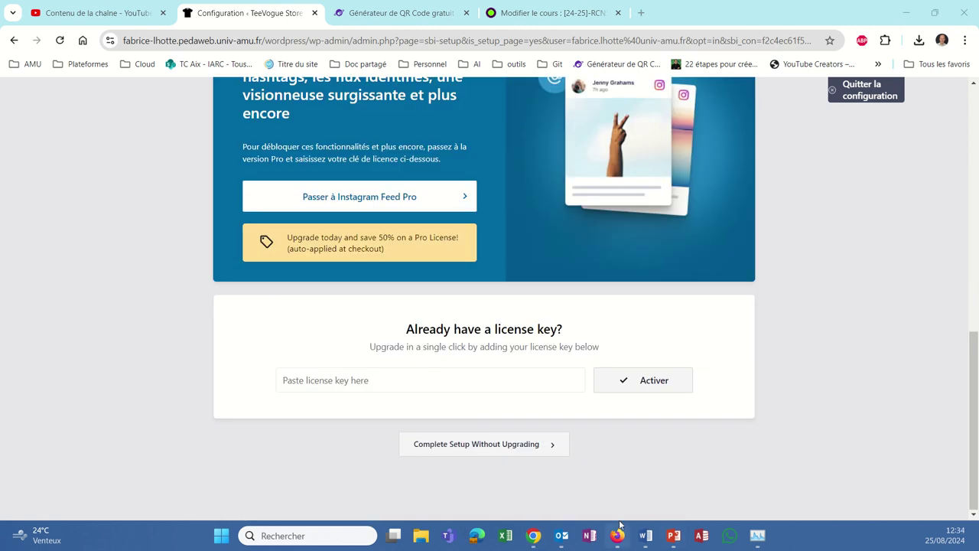
left_click(483, 447)
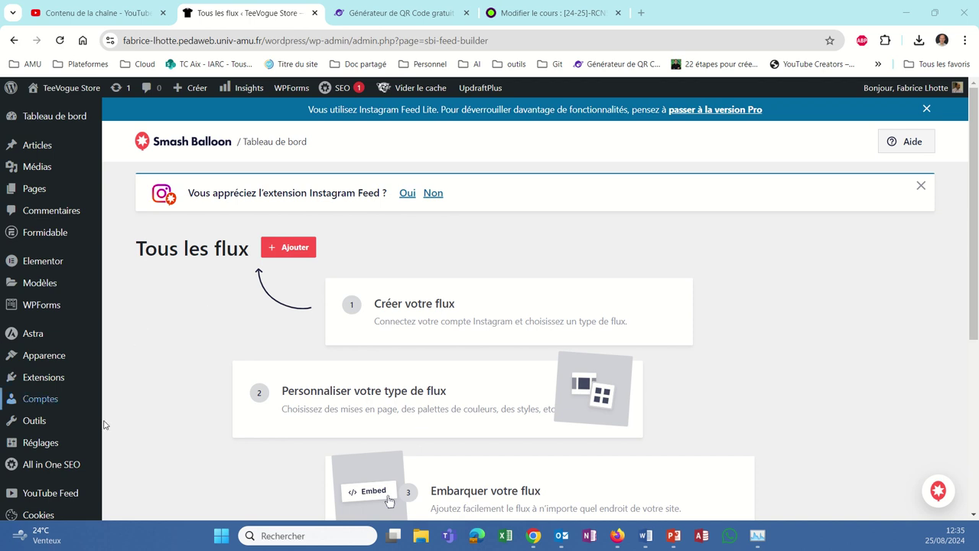
scroll(171, 441, "down", 3)
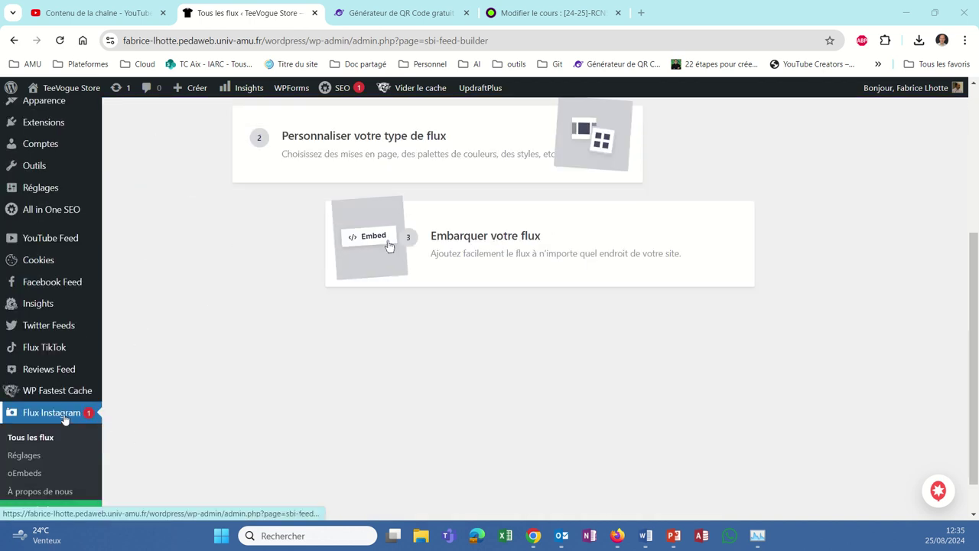
left_click(65, 416)
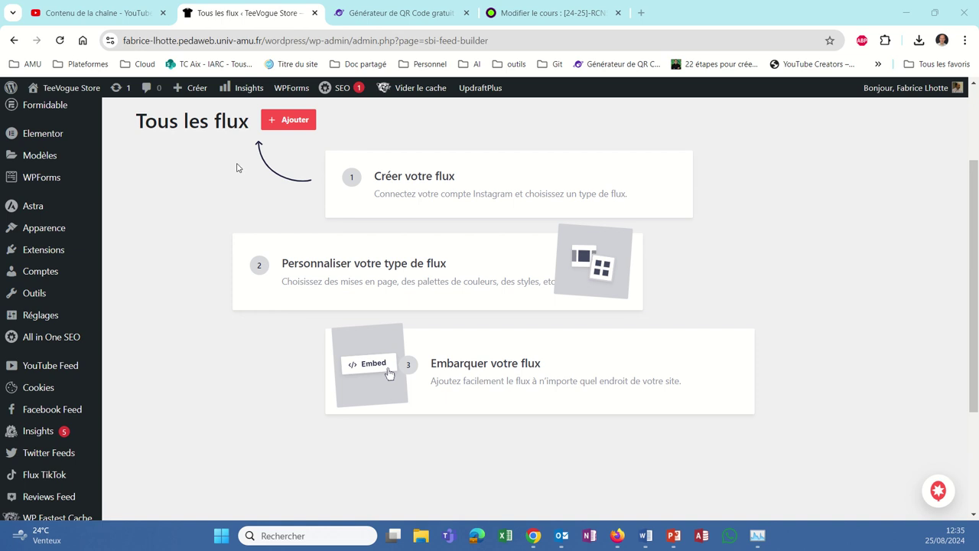
Step: Add a new feed of the type Chronologie du compte, using the connected Basic Instagram account as its source
left_click(296, 125)
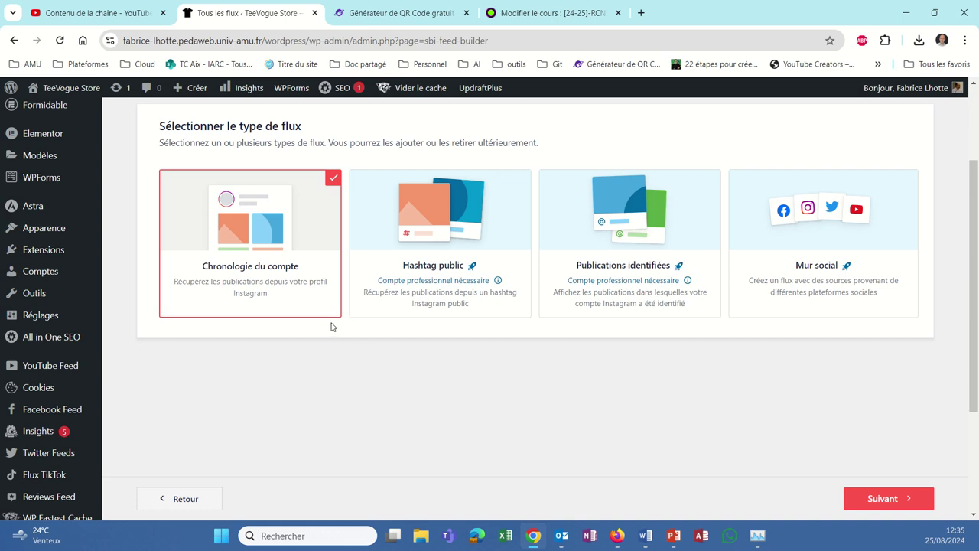
left_click(873, 500)
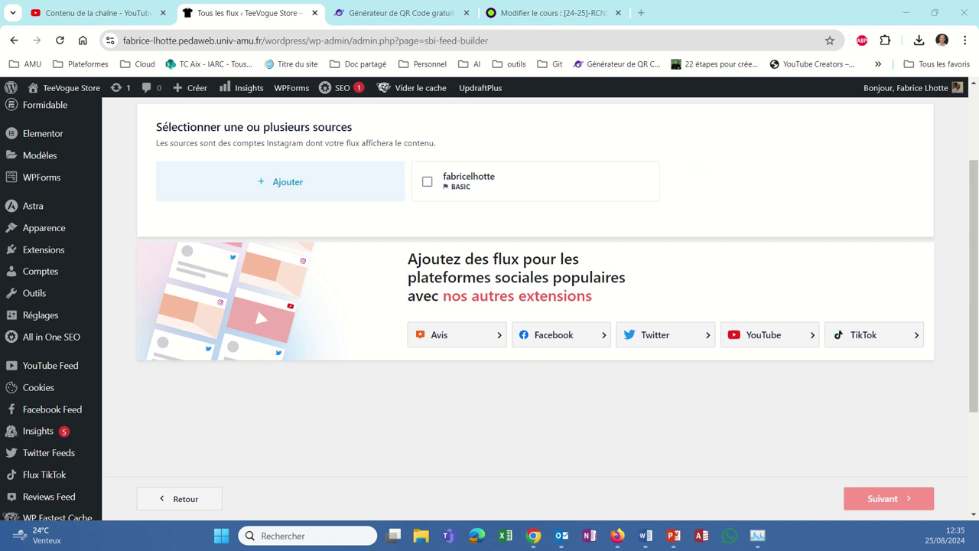
left_click(852, 545)
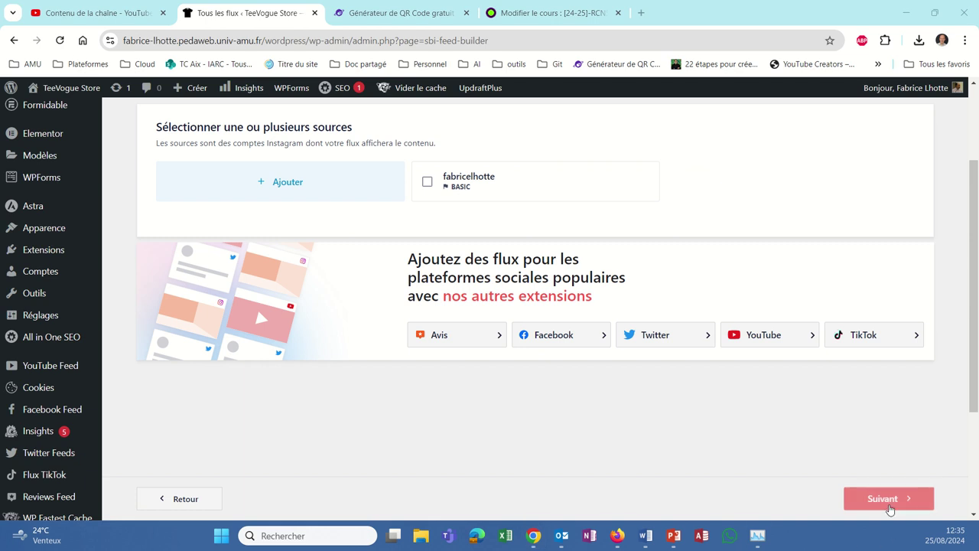
left_click(890, 508)
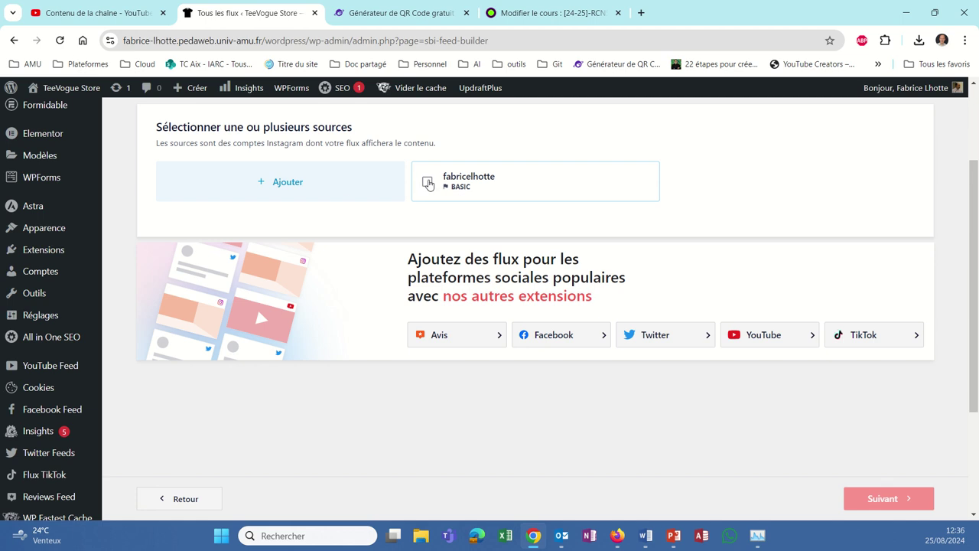
left_click(427, 181)
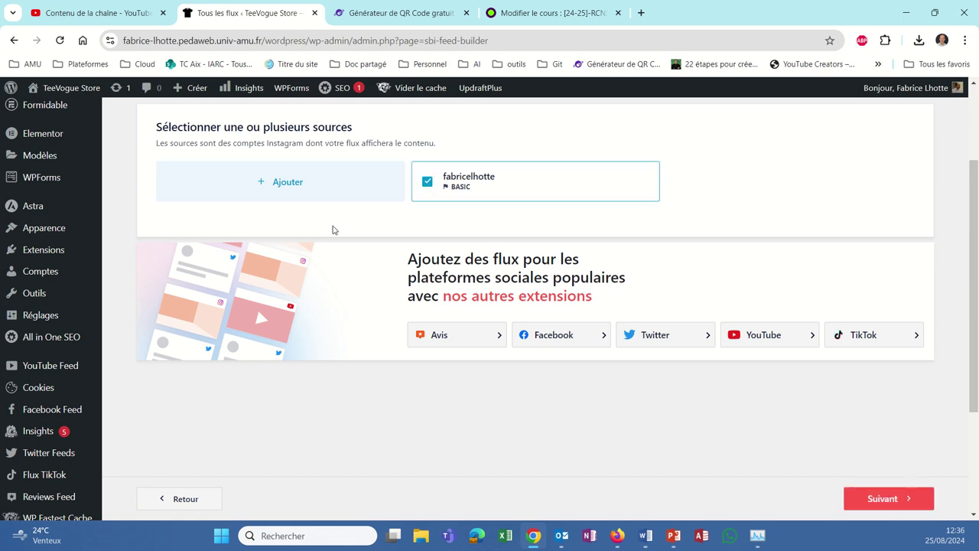
left_click(908, 504)
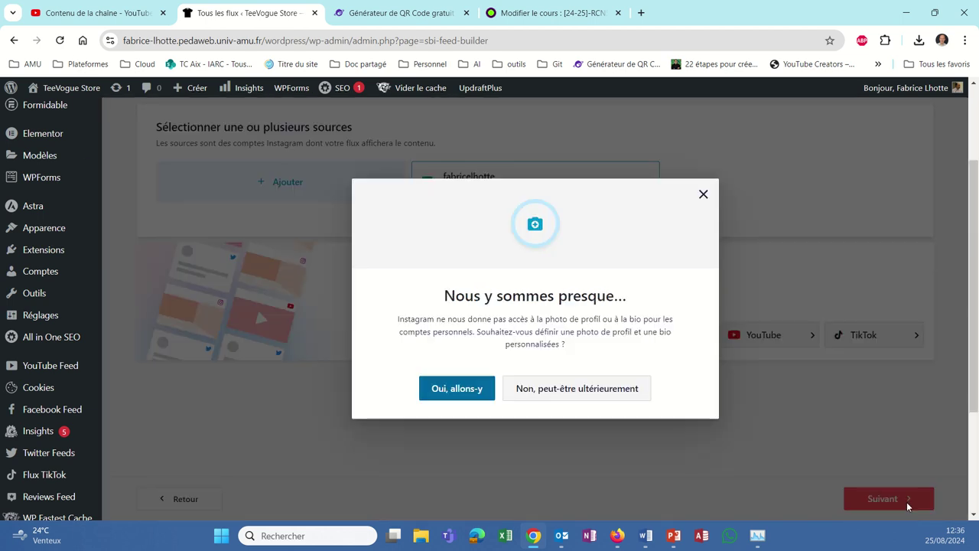
Step: Choose to define a custom profile for the source and upload syllabus.jpg as its profile image
left_click(468, 393)
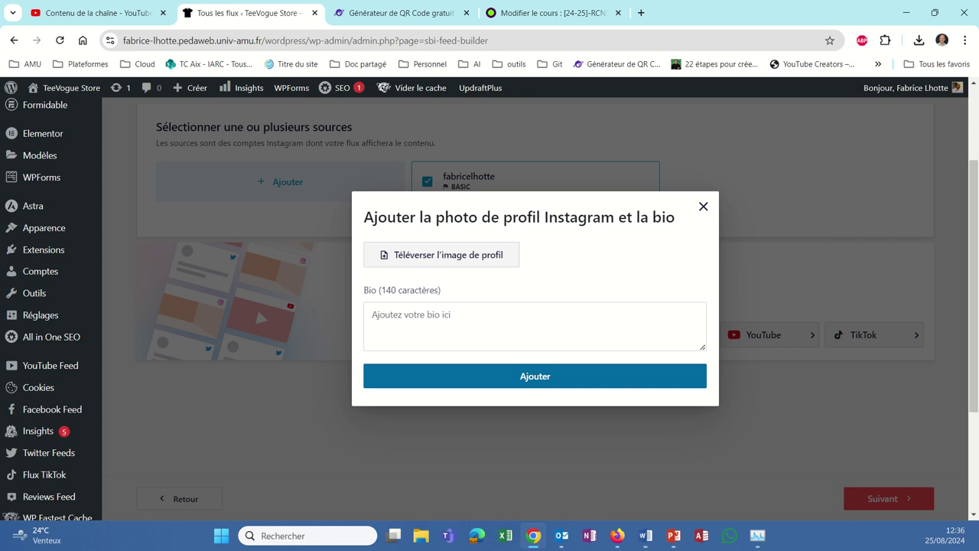
key("super+shift+q")
left_click(437, 253)
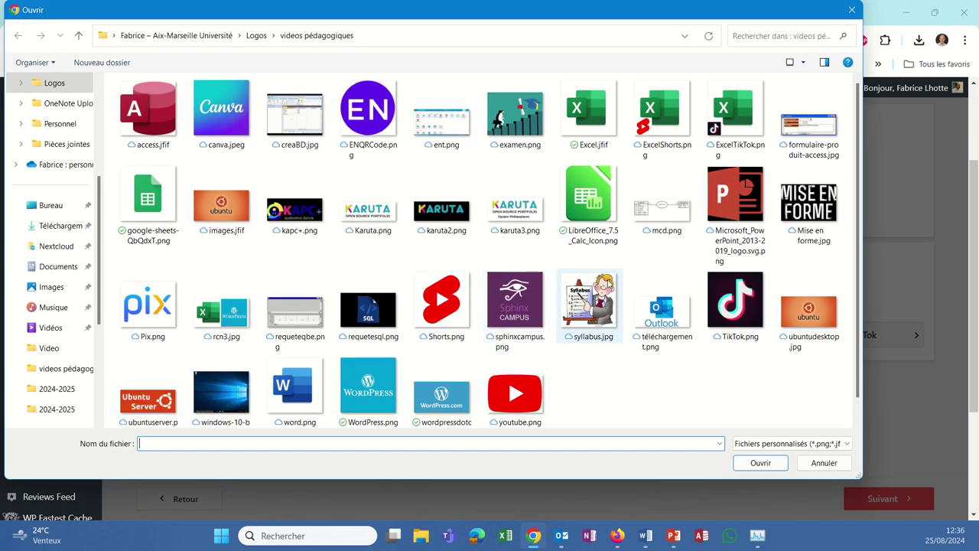
left_click(604, 310)
left_click(745, 468)
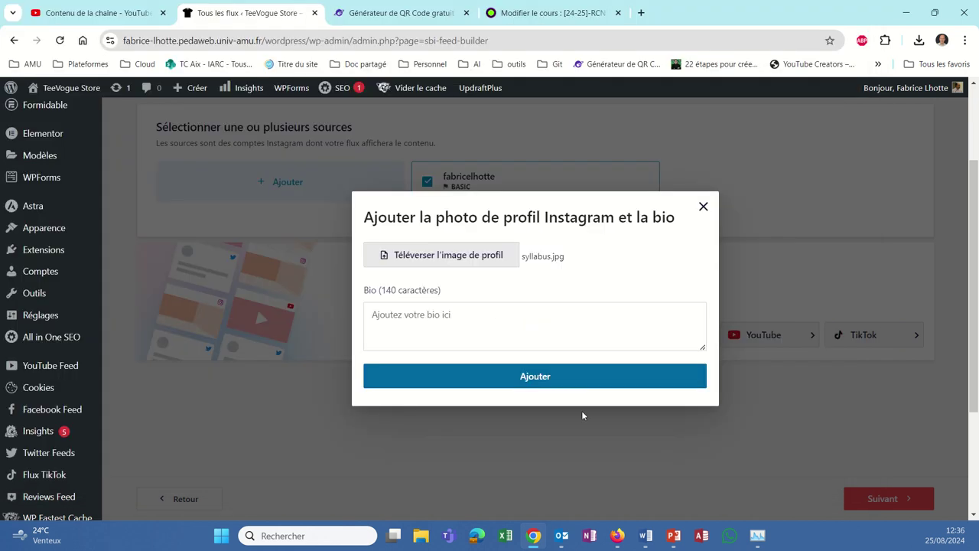
Step: Add the custom profile to the Instagram source and create the feed from the selected account
left_click(534, 378)
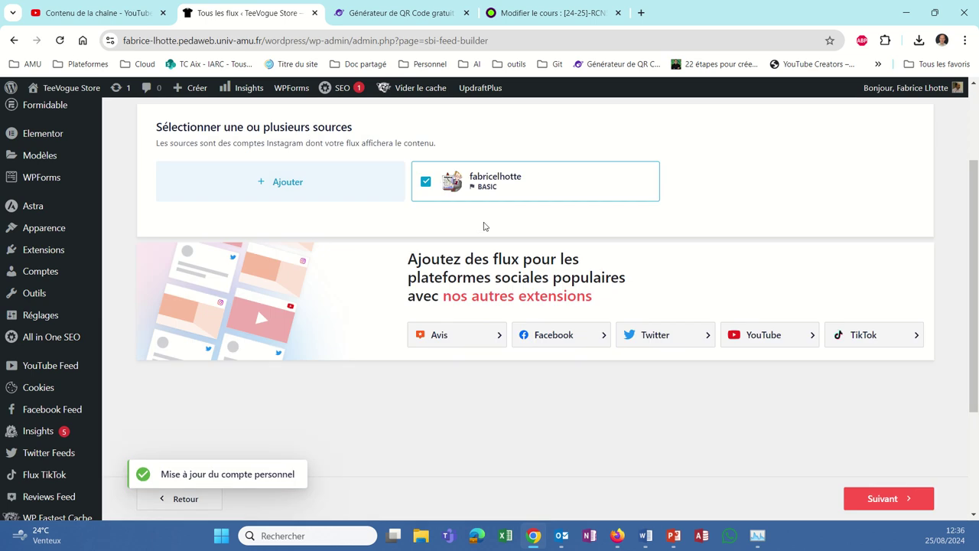
left_click(905, 498)
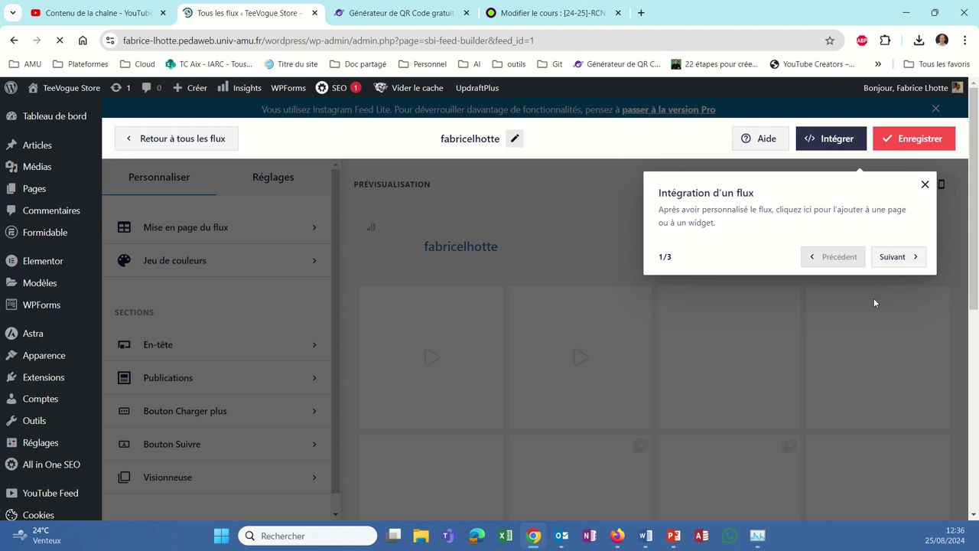
Step: Complete the three-part guided tour of the feed editor and look through the feed preview
left_click(897, 257)
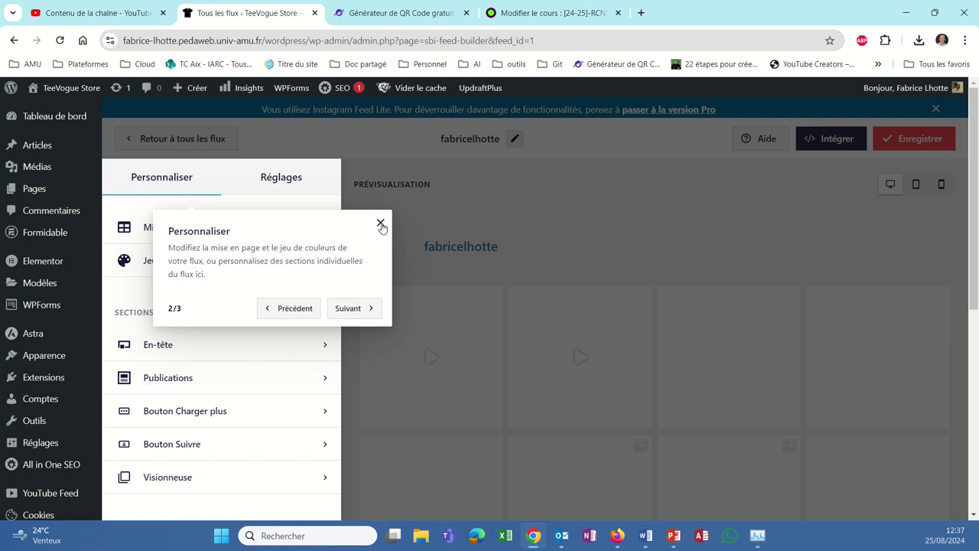
left_click(341, 320)
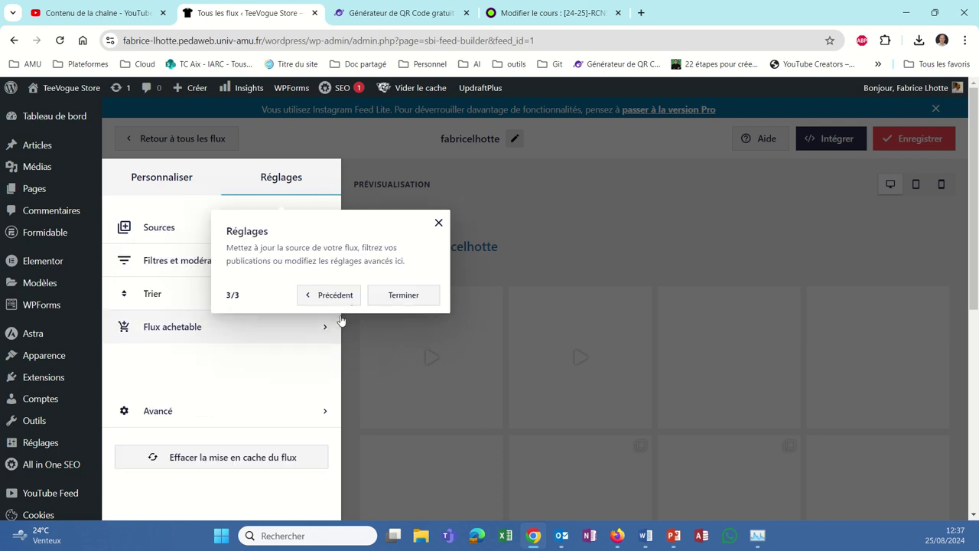
left_click(401, 298)
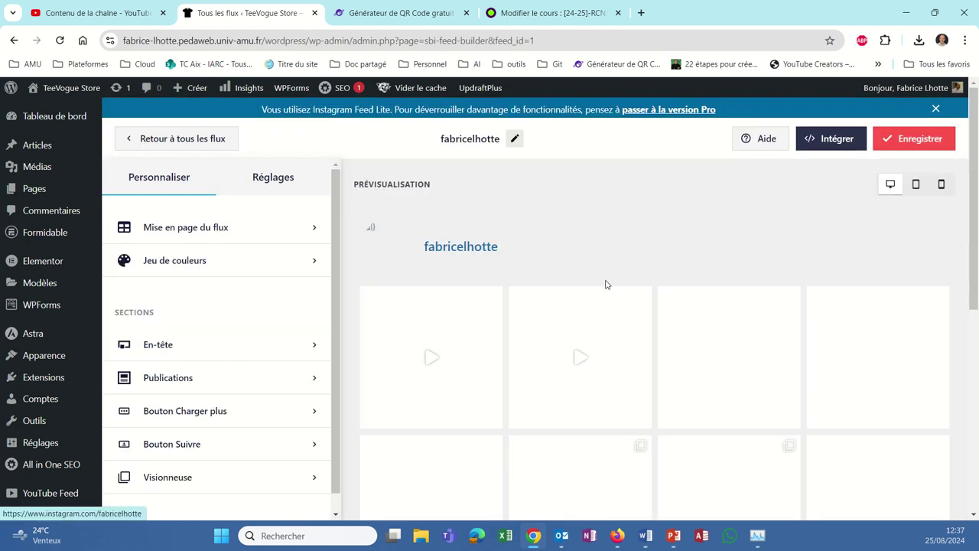
scroll(623, 276, "down", 2)
scroll(625, 279, "down", 2)
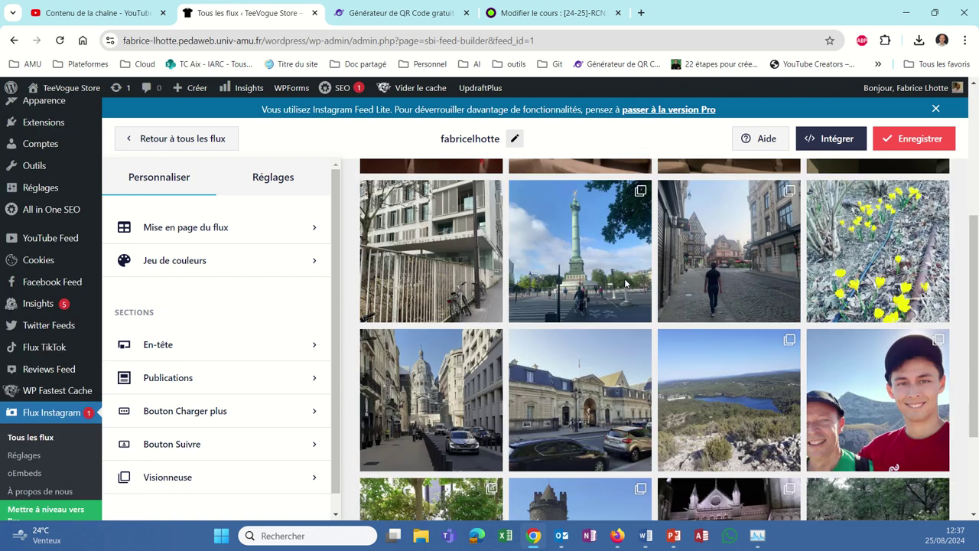
scroll(624, 285, "down", 2)
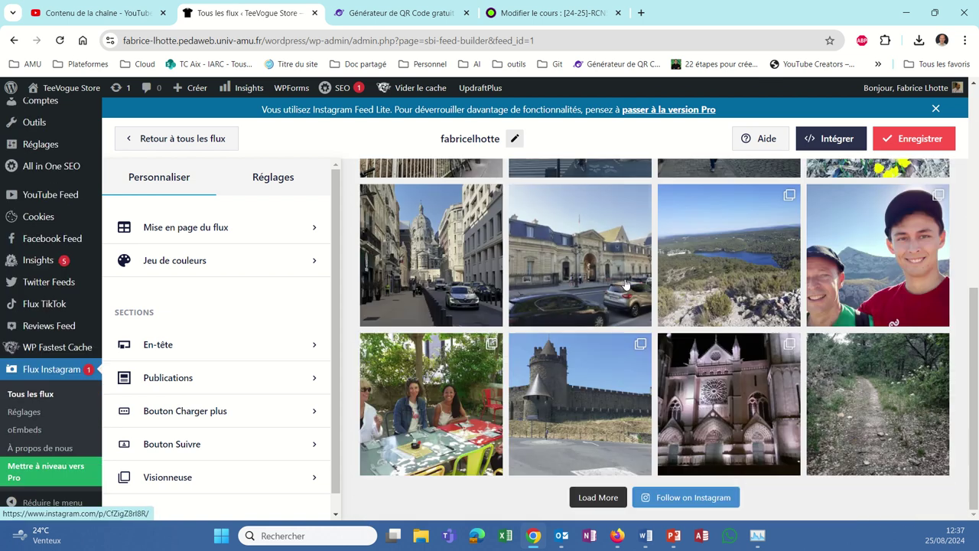
scroll(624, 285, "up", 3)
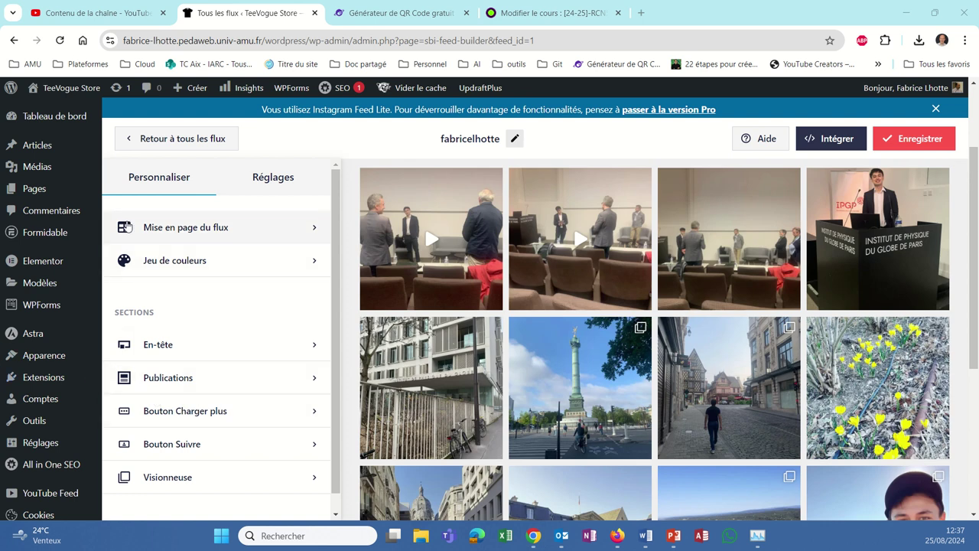
Step: Review the feed layout settings, try the Carousel layout, dismiss the Pro upgrade offer and save the feed with the Grille layout
left_click(129, 225)
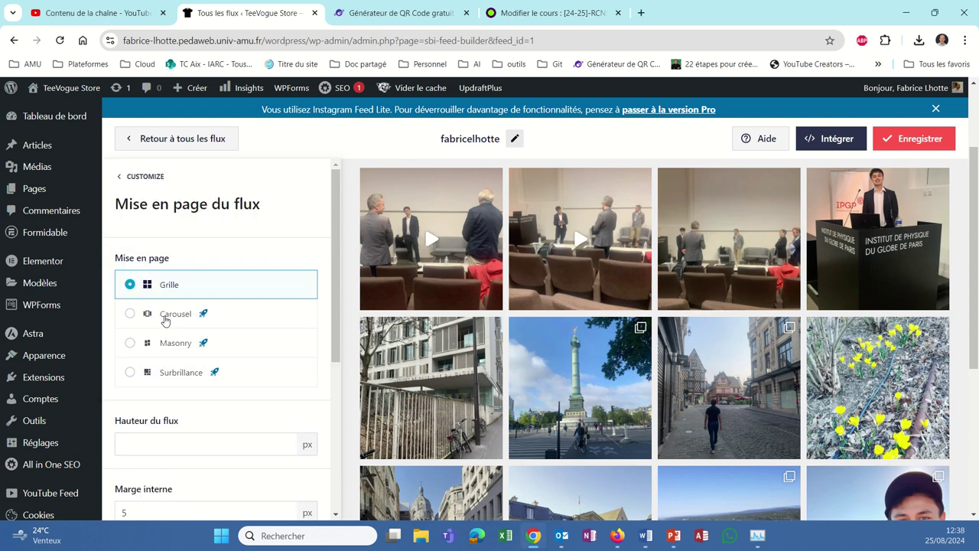
left_click(162, 316)
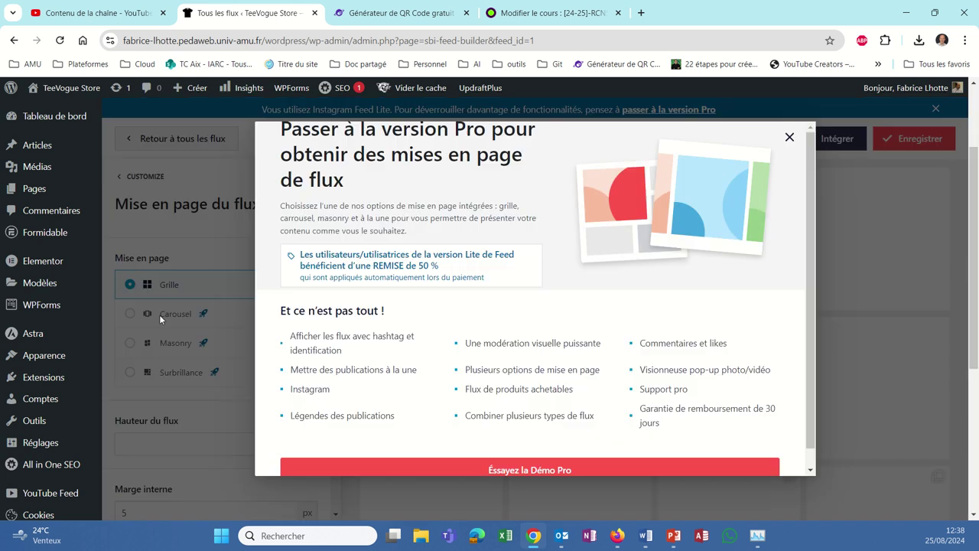
left_click(790, 138)
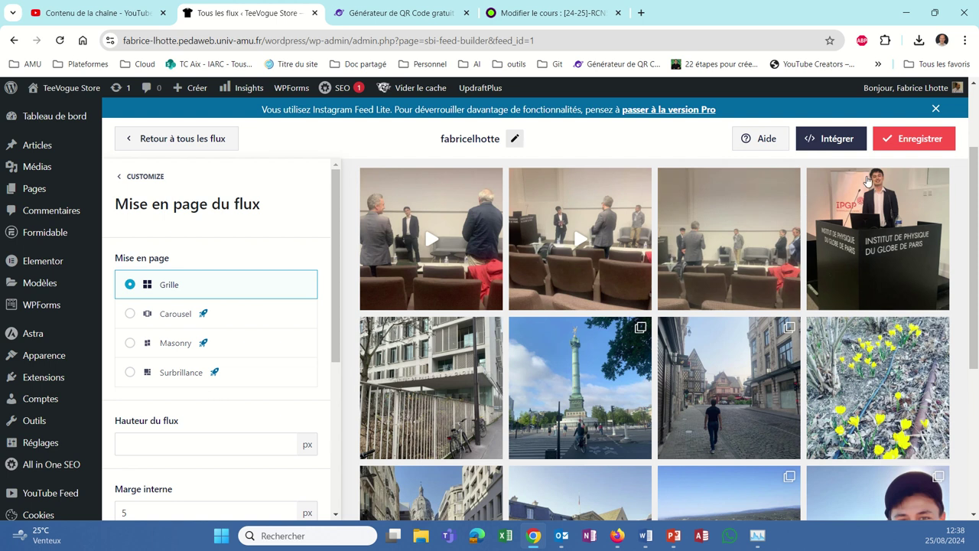
scroll(302, 329, "down", 4)
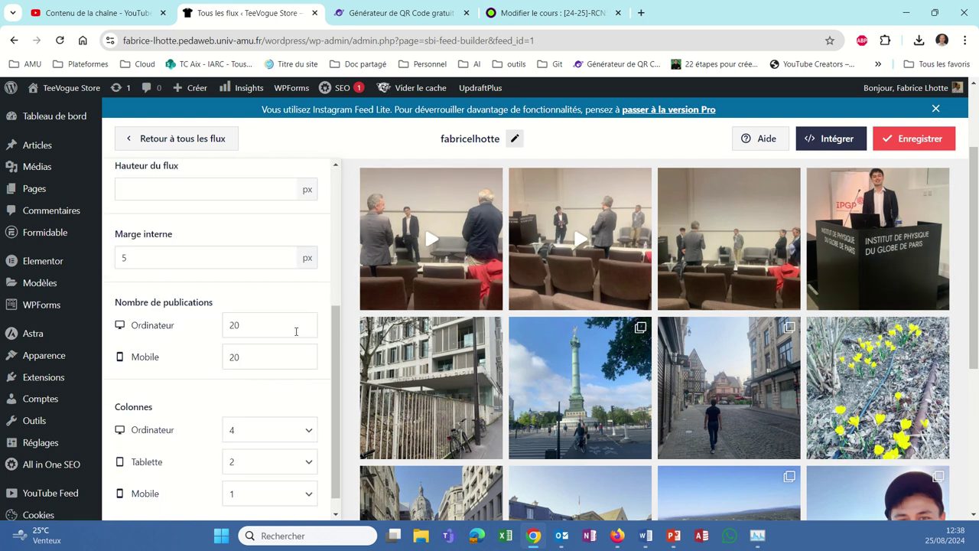
left_click(932, 145)
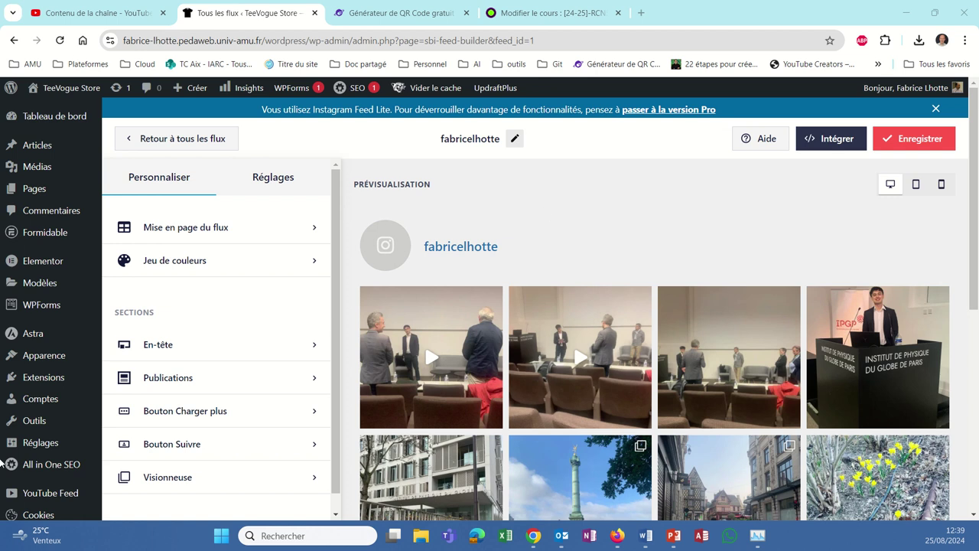
Step: Return to the list of all Instagram feeds and copy the shortcode [instagram-feed feed=1]
scroll(31, 352, "down", 3)
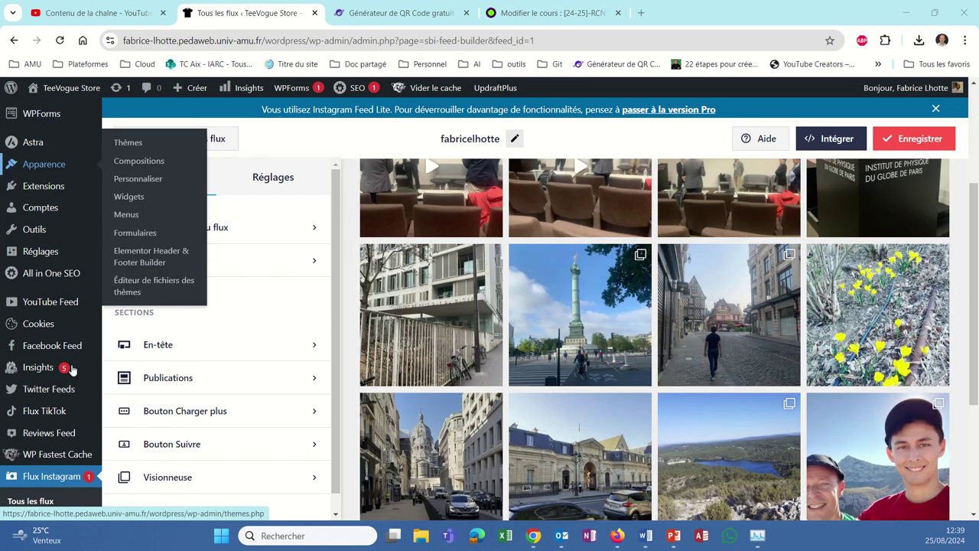
left_click(51, 480)
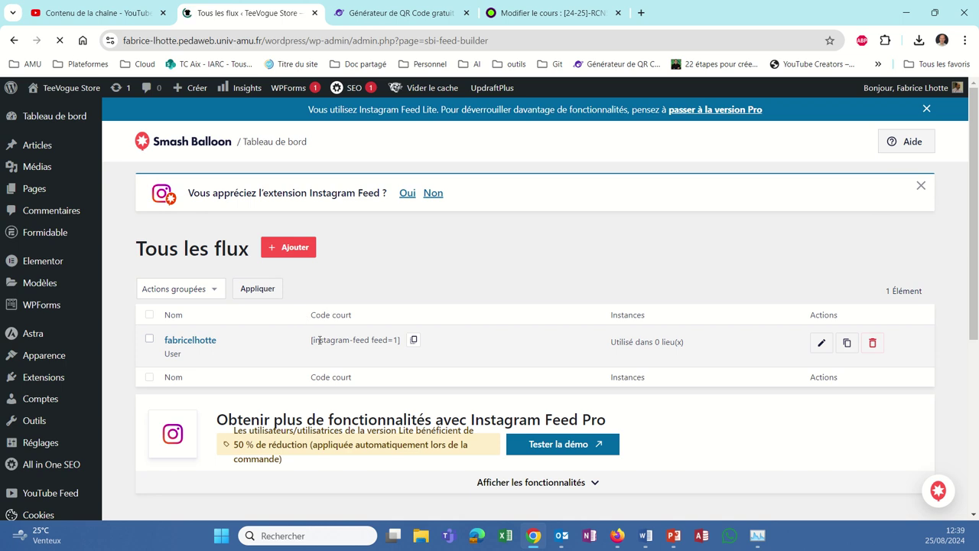
left_click(414, 340)
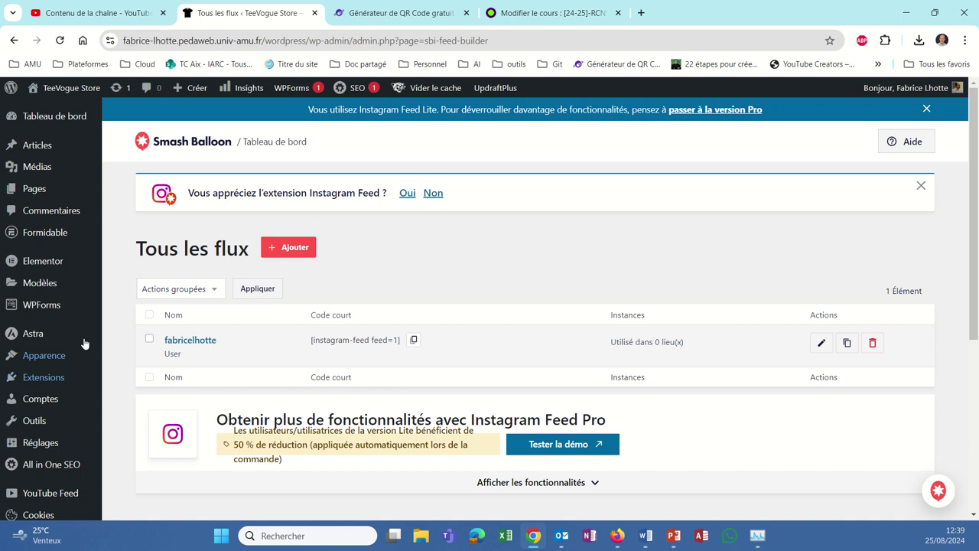
Step: Open the A propos page for editing in the WordPress editor and start an empty paragraph block
mouse_move(80, 200)
left_click(44, 197)
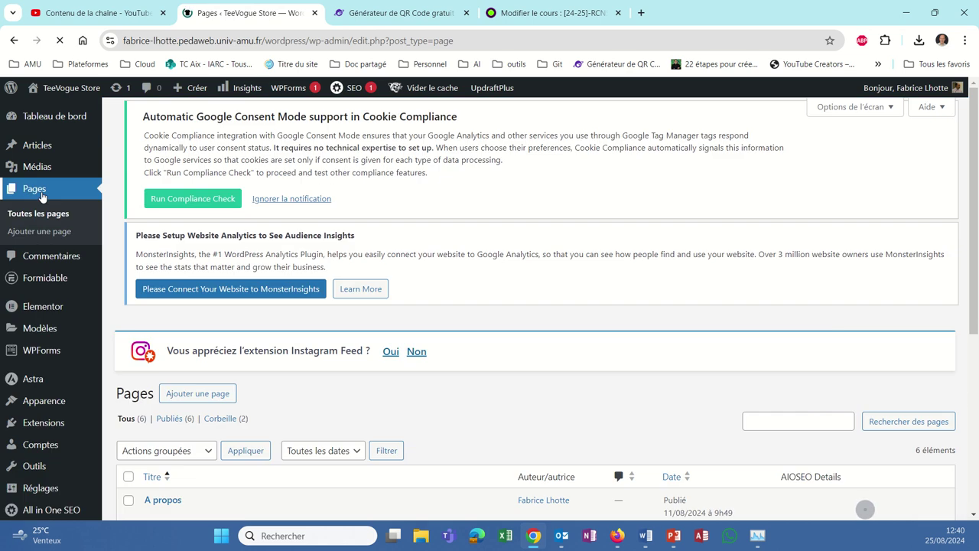
scroll(289, 291, "down", 3)
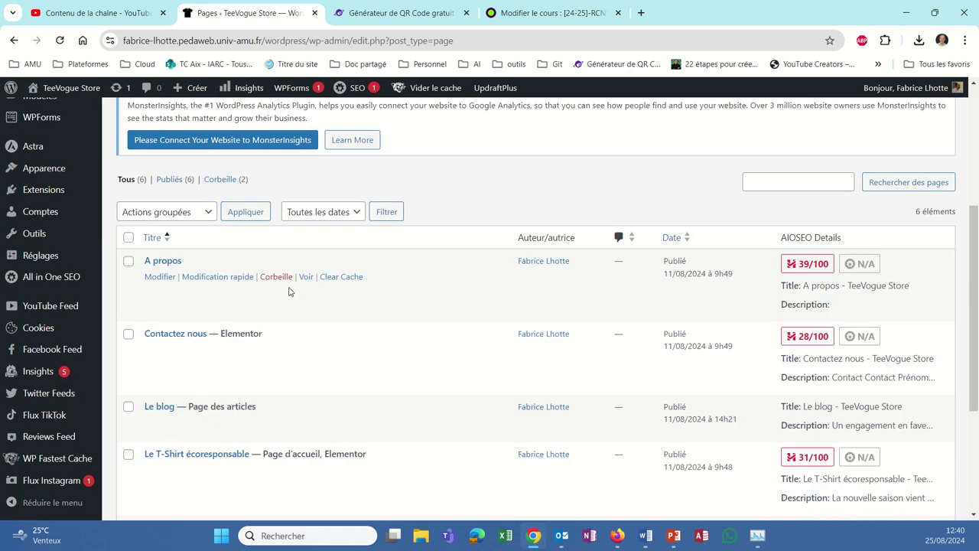
left_click(165, 261)
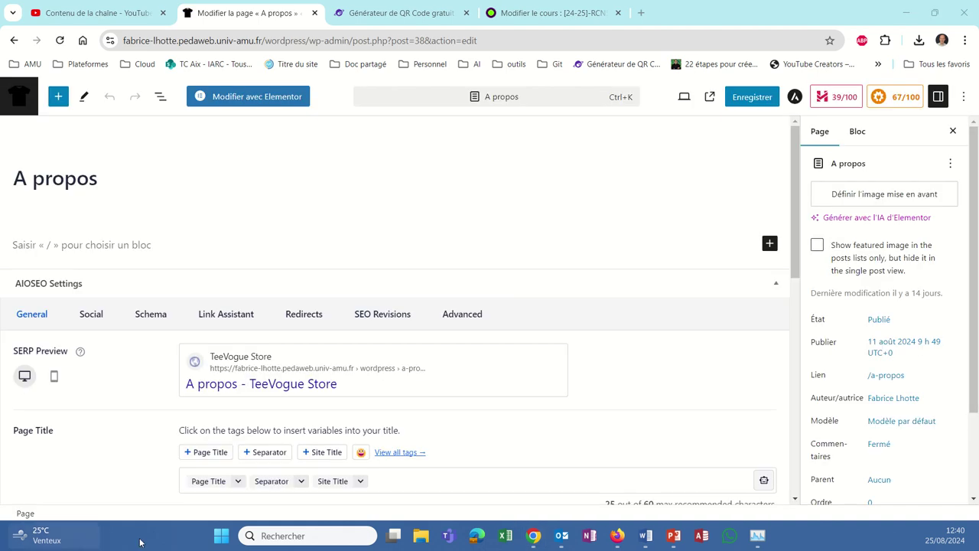
left_click(105, 246)
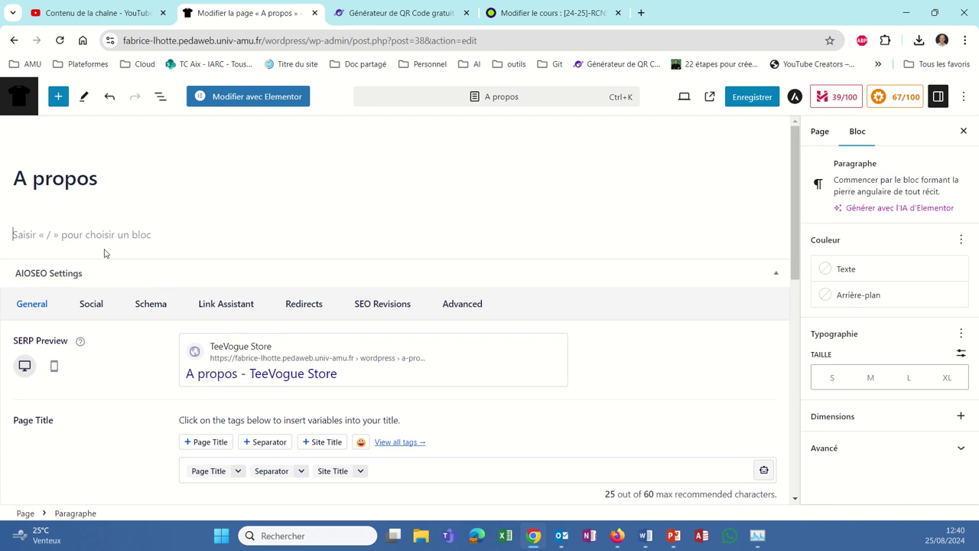
left_click(69, 225)
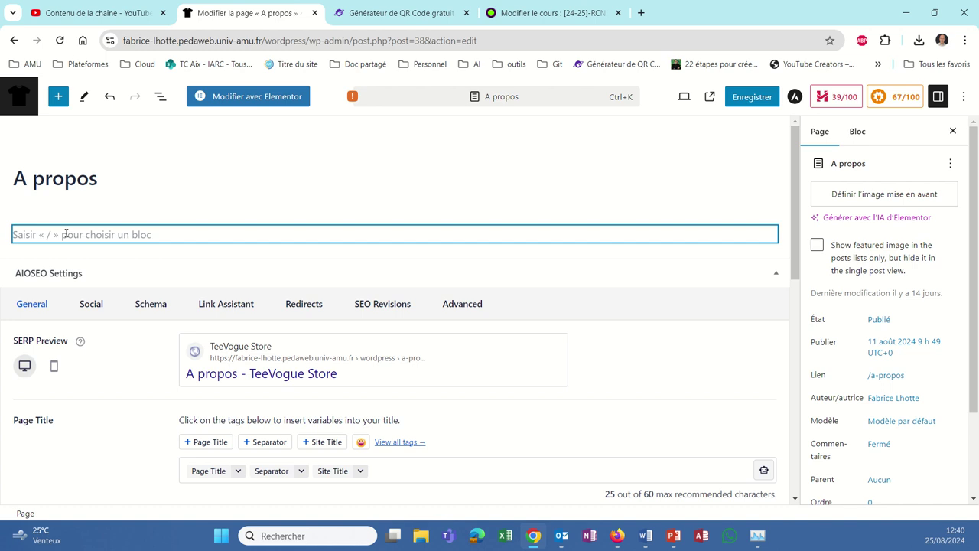
Step: Save the A propos page and switch it to the Elementor editor, dismissing the AIOSEO integration notice
left_click(284, 104)
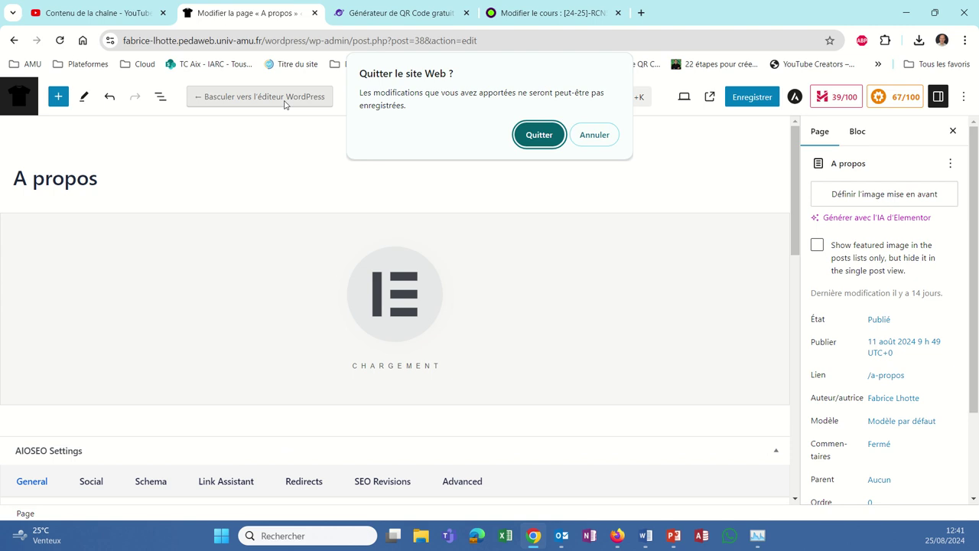
left_click(589, 135)
left_click(747, 100)
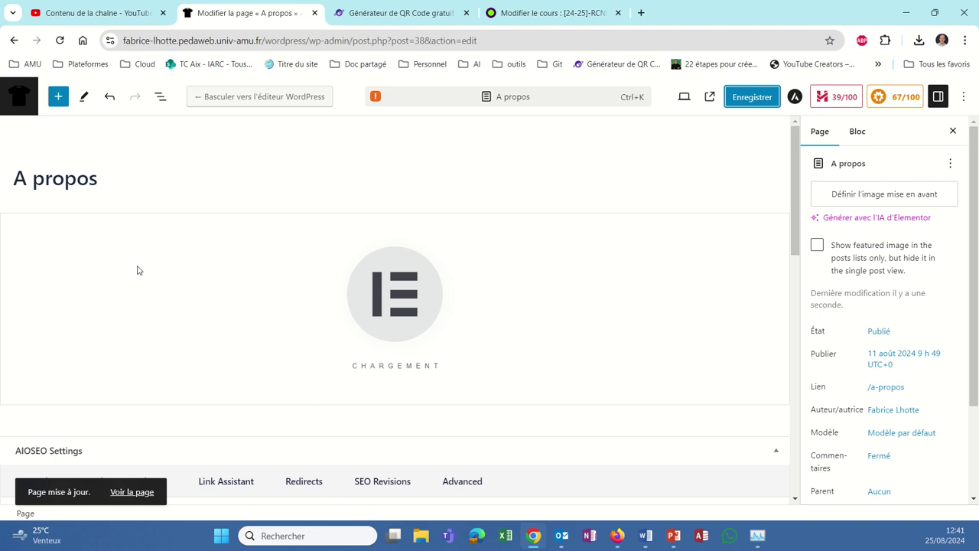
scroll(138, 270, "down", 1)
left_click(373, 247)
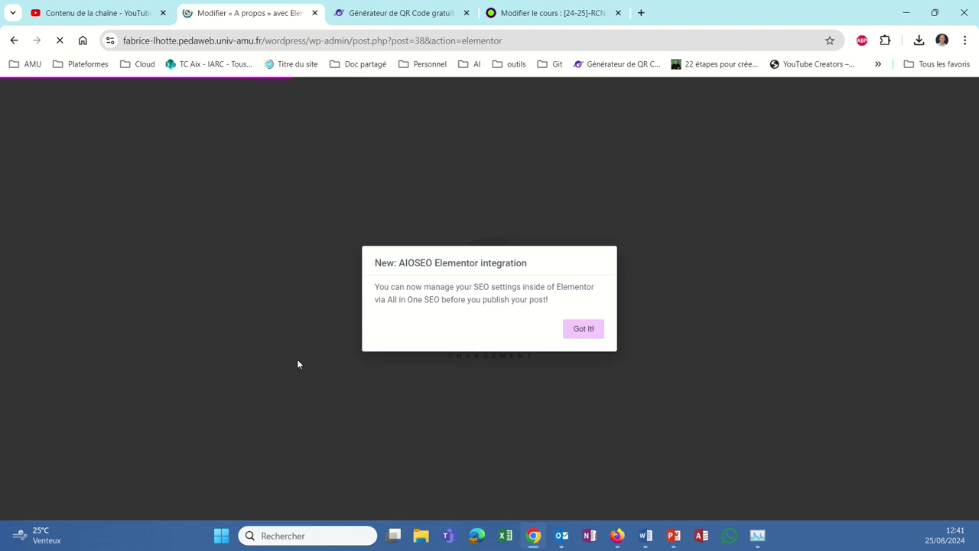
left_click(593, 333)
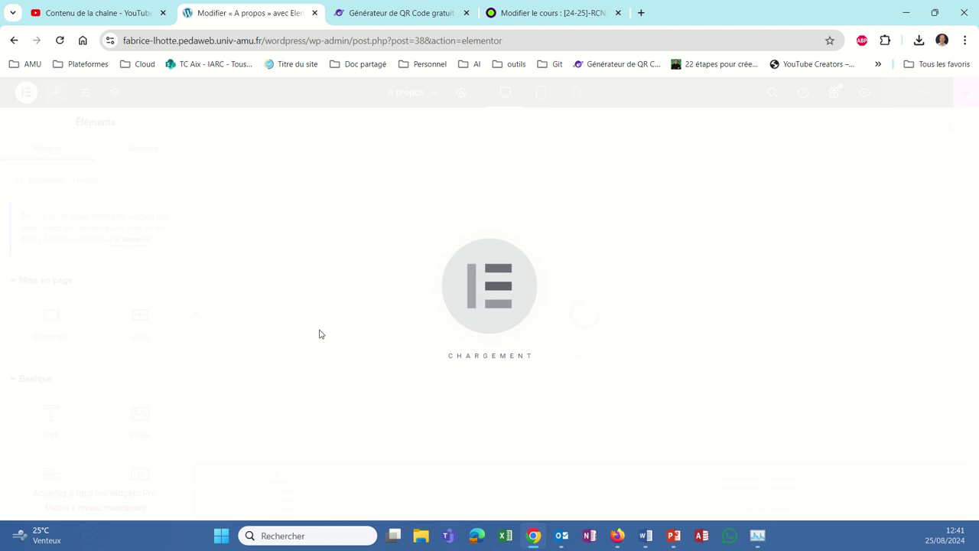
Step: Insert a Titre widget on the page and add a grid container with one column and two rows below it
left_click(52, 418)
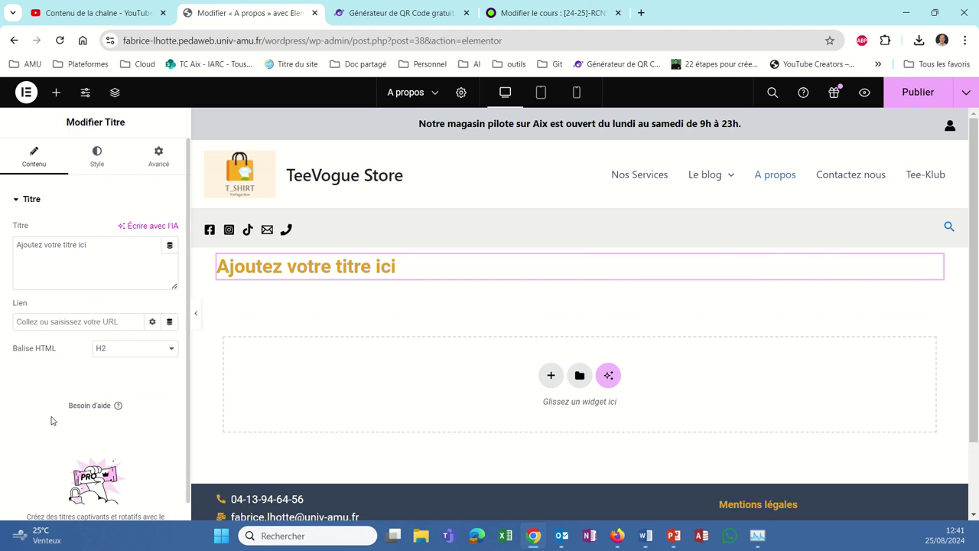
left_click(550, 376)
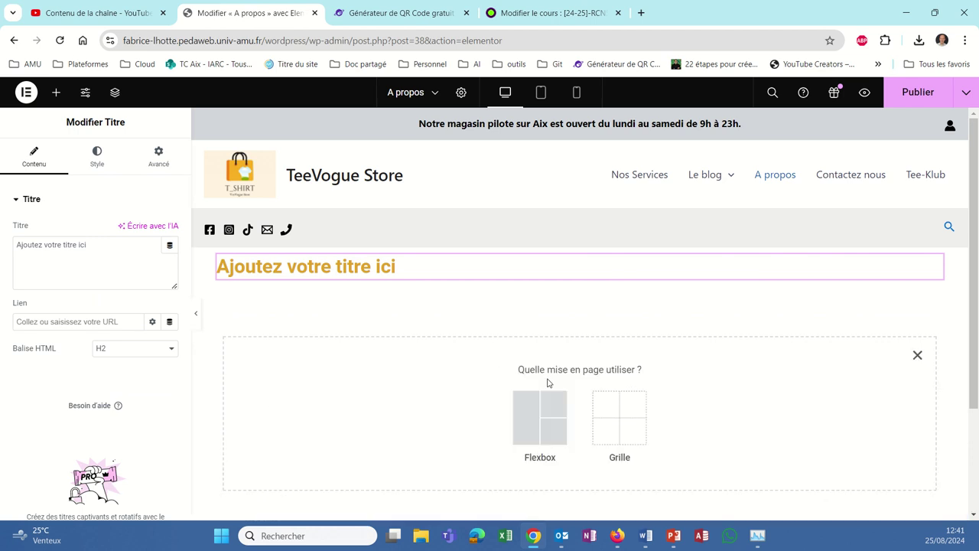
left_click(605, 444)
left_click(461, 426)
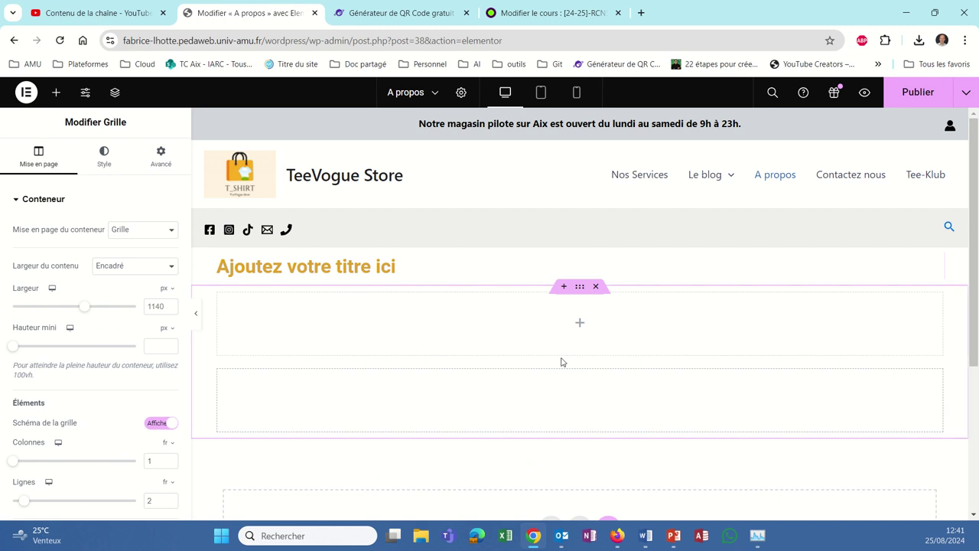
Step: Place a Titre widget in the first row of the grid and set its text to "Nos shootings photos"
left_click(580, 322)
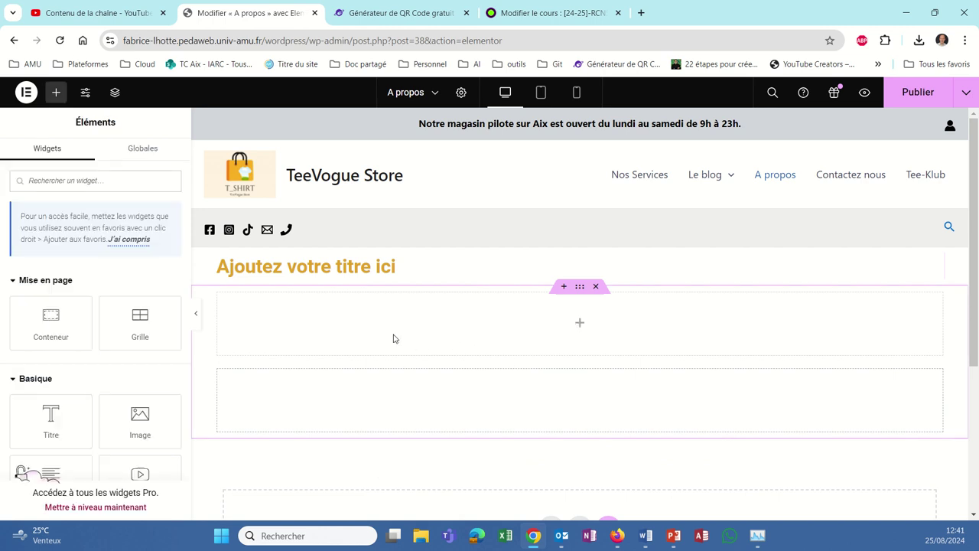
left_click_drag(52, 417, 297, 343)
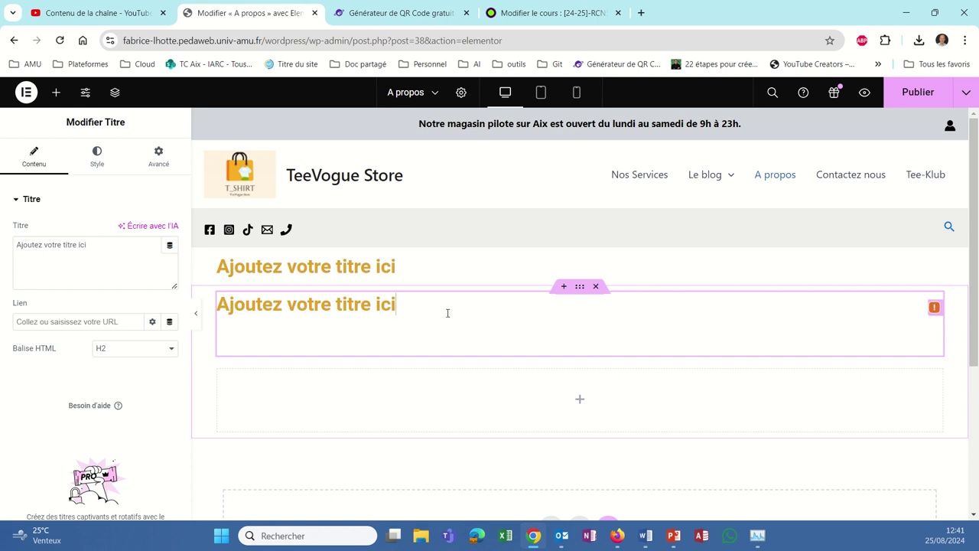
left_click_drag(433, 311, 262, 345)
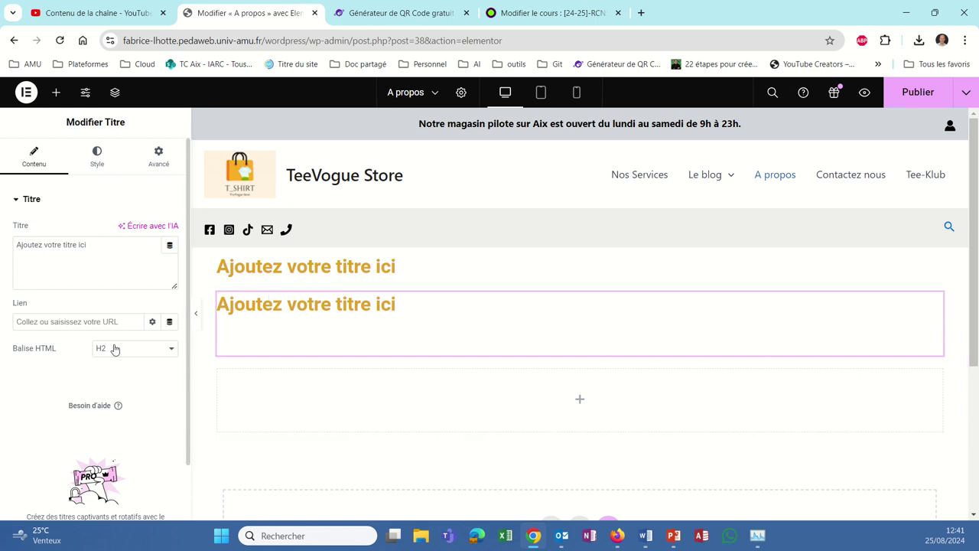
left_click(102, 243)
key("ctrl+a")
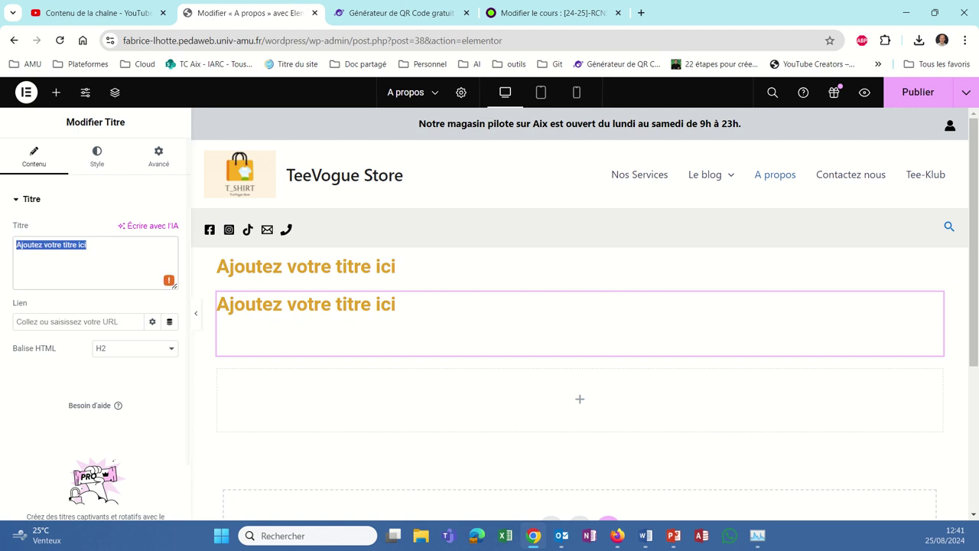
type("Nos")
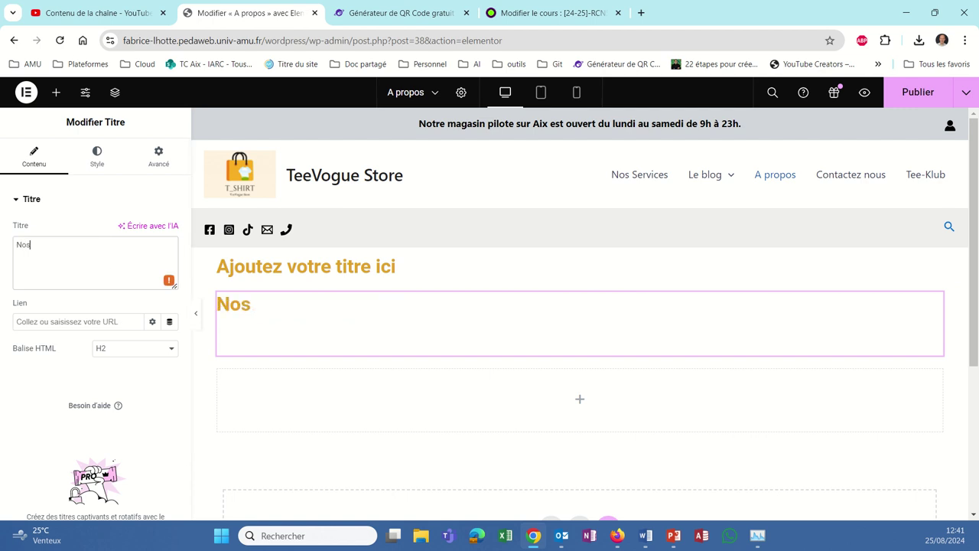
type(" shooting")
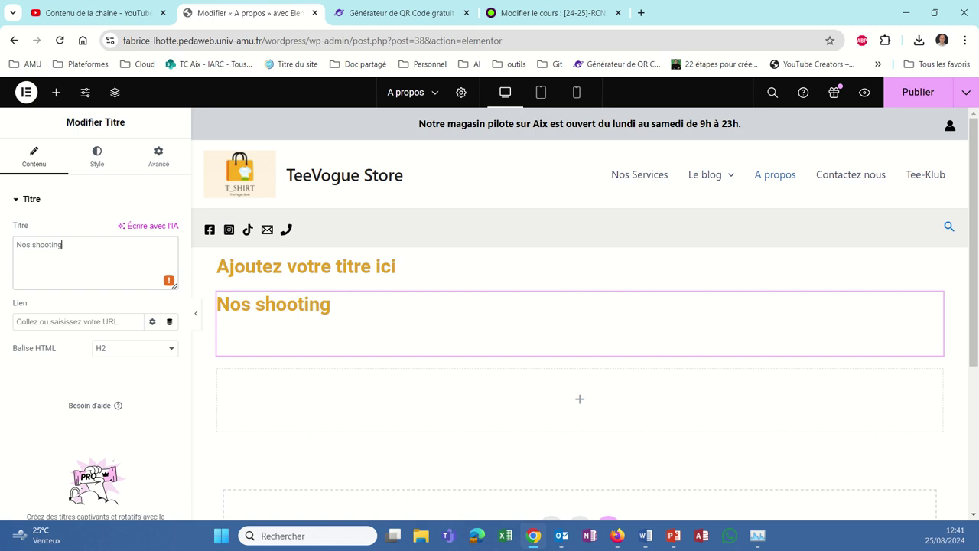
type(" photo")
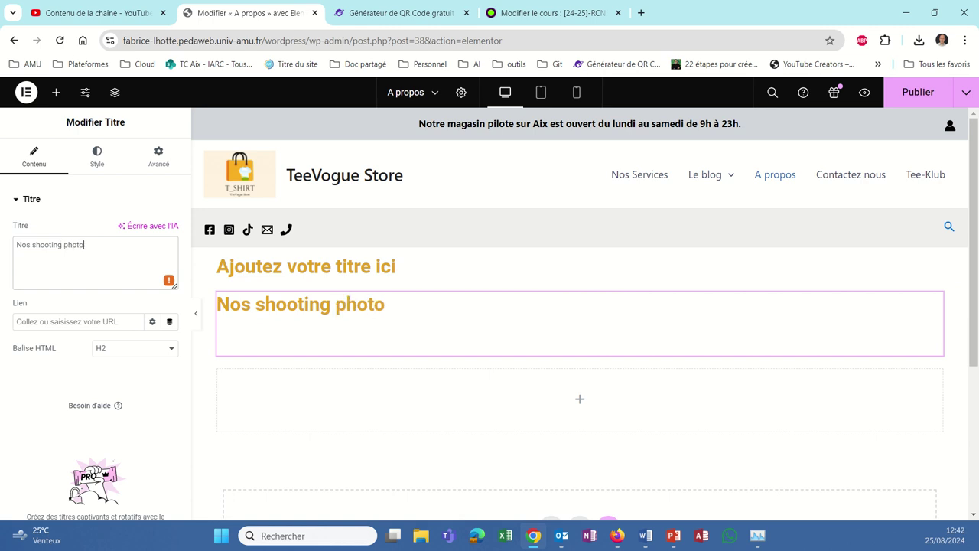
type("s")
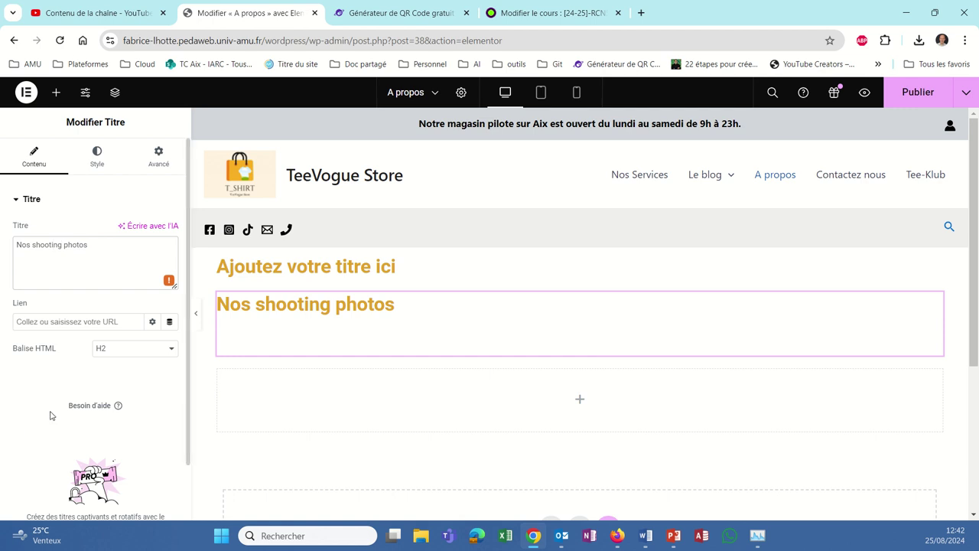
type("s")
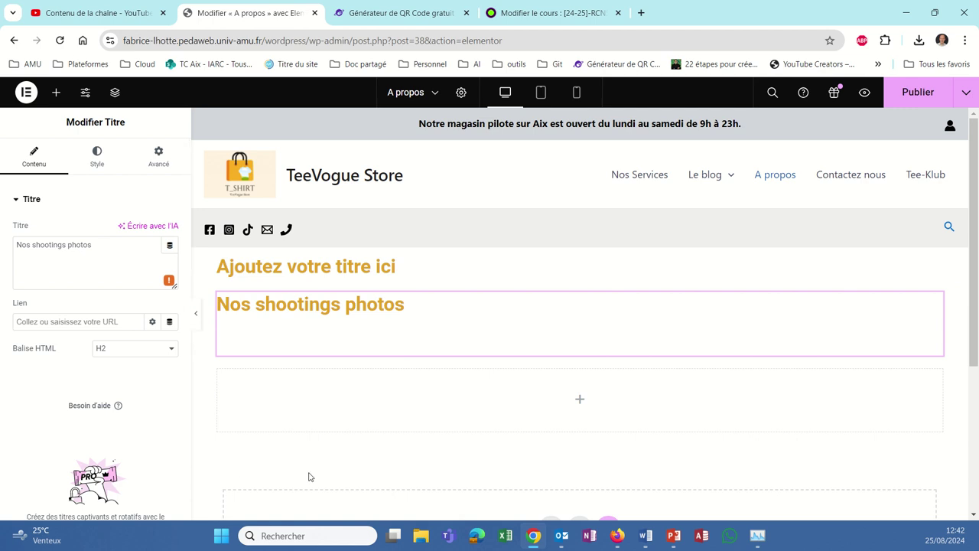
left_click(419, 306)
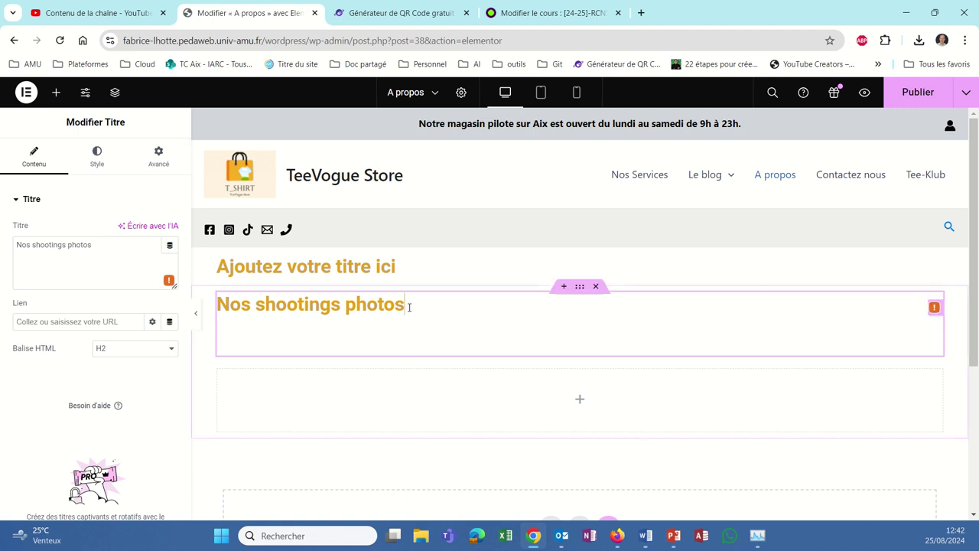